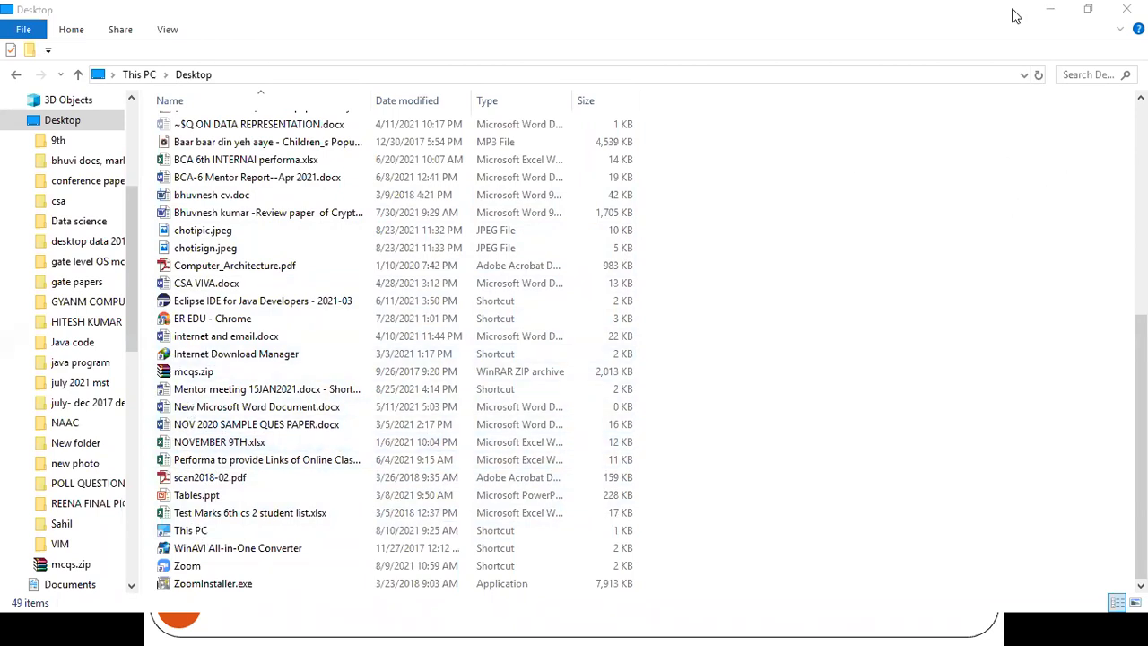
pyautogui.moveTo(132, 219); pyautogui.dragTo(135, 137)
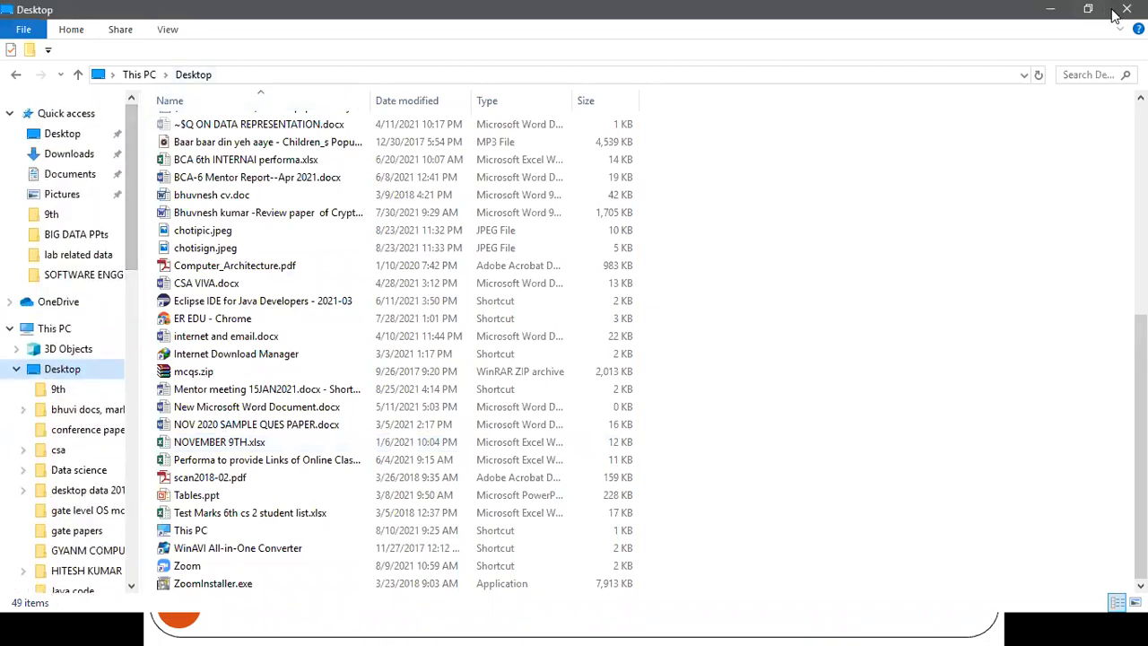
pyautogui.click(1067, 16)
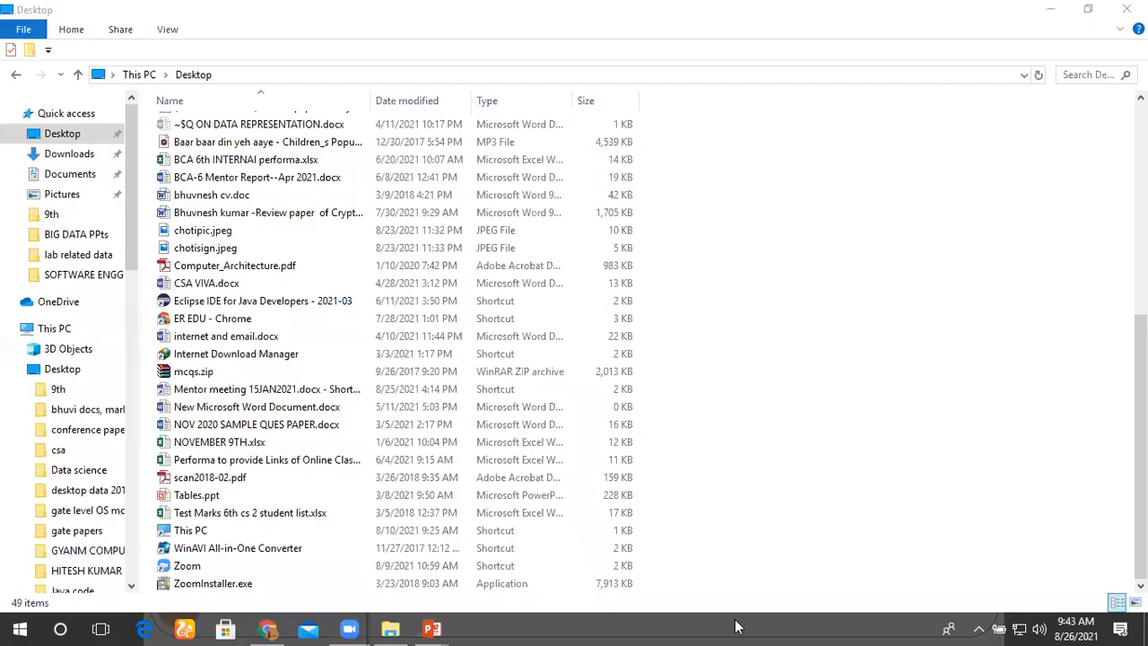
# Step: Find OpenProj by searching the PC for "open", launch it and dismiss its Tip of the Day
pyautogui.click(60, 629)
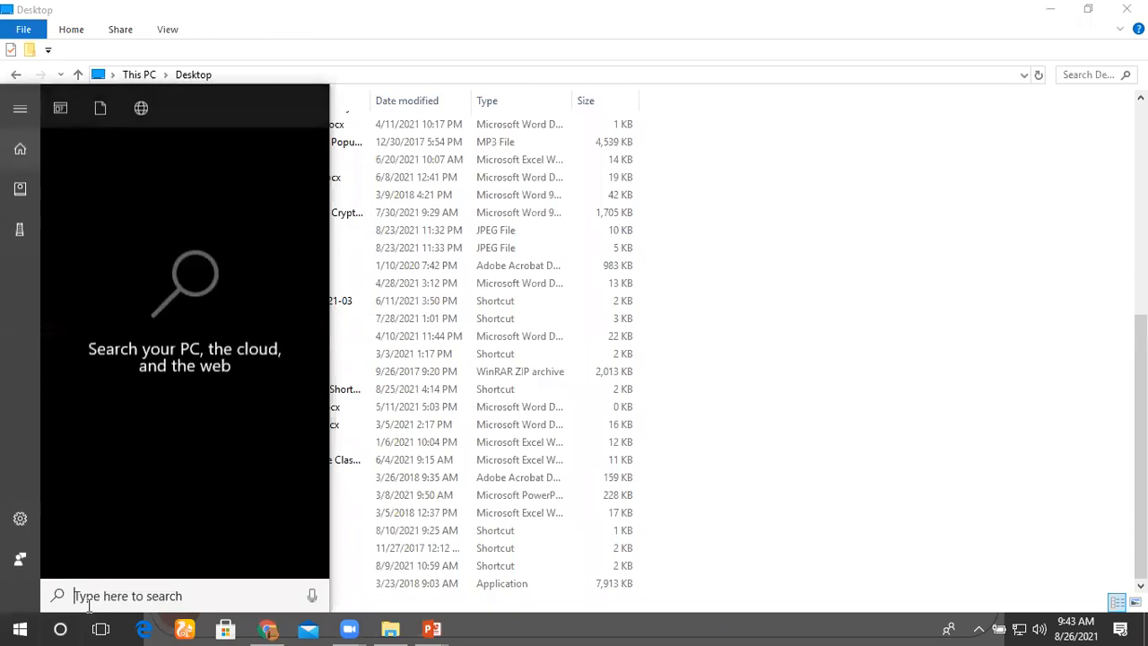
pyautogui.write('op')
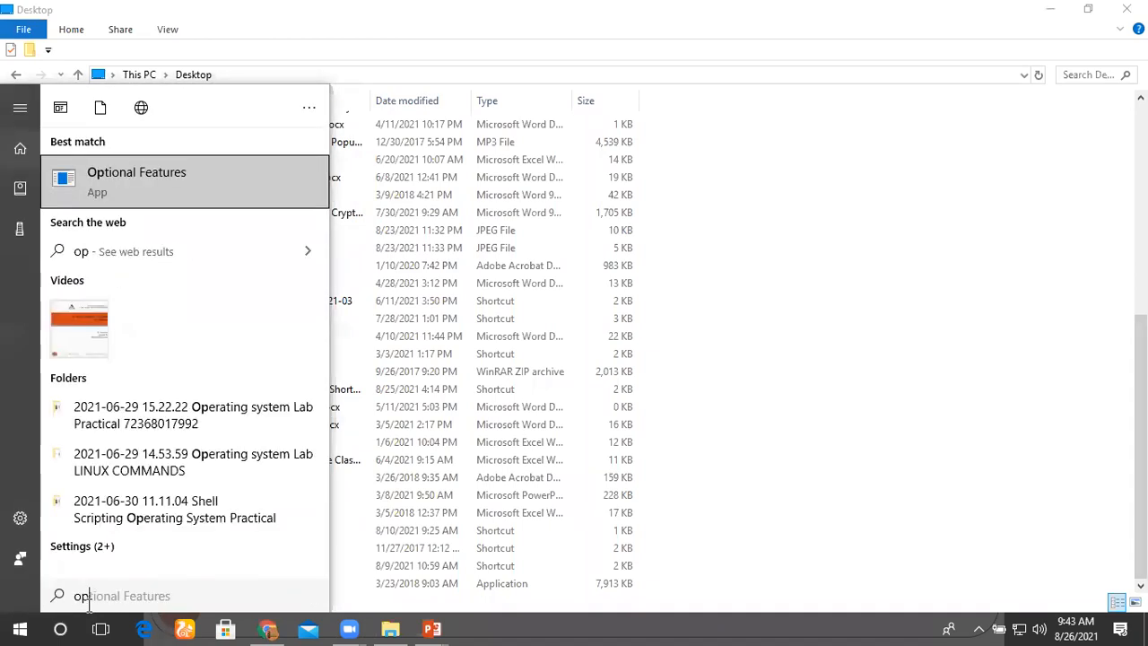
pyautogui.write('en')
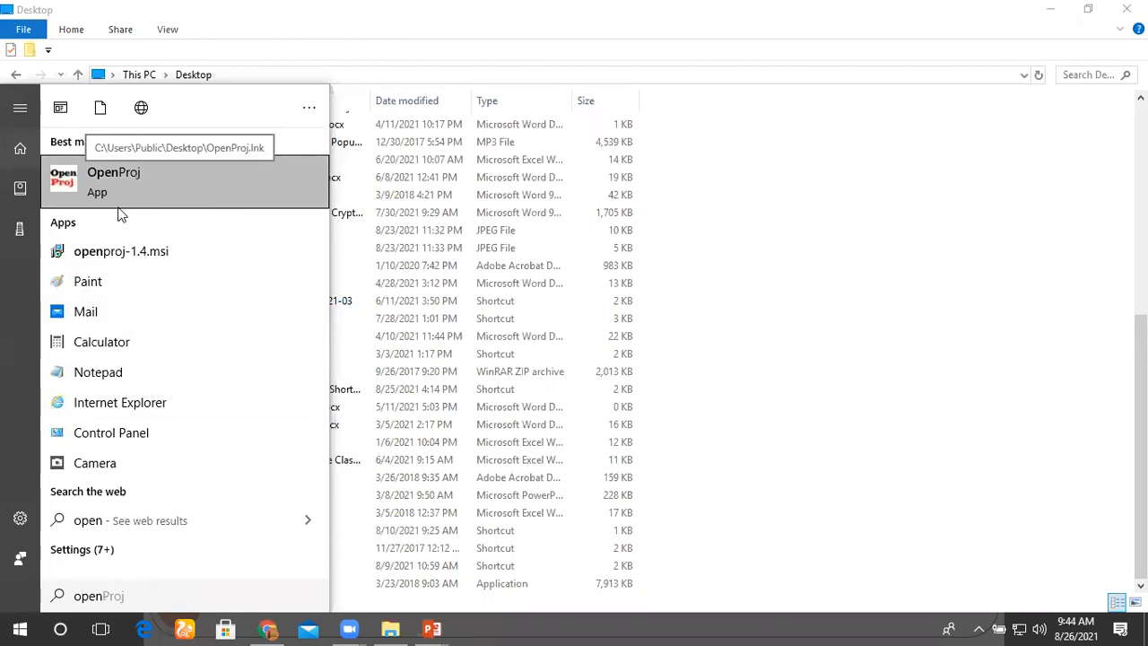
pyautogui.click(117, 204)
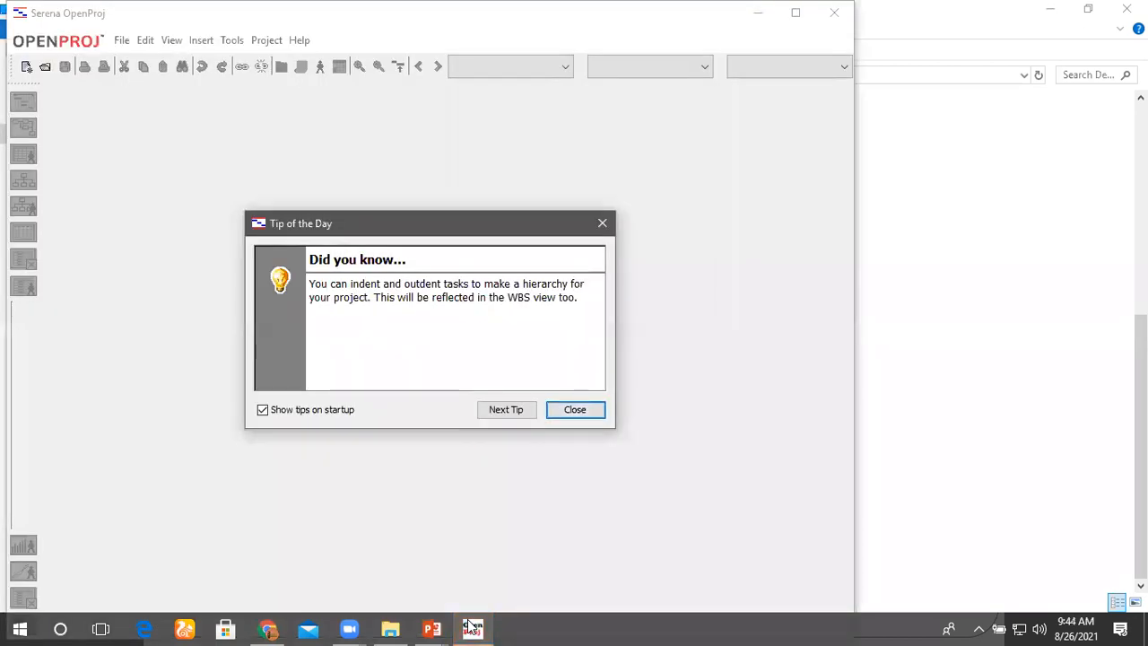
pyautogui.click(472, 627)
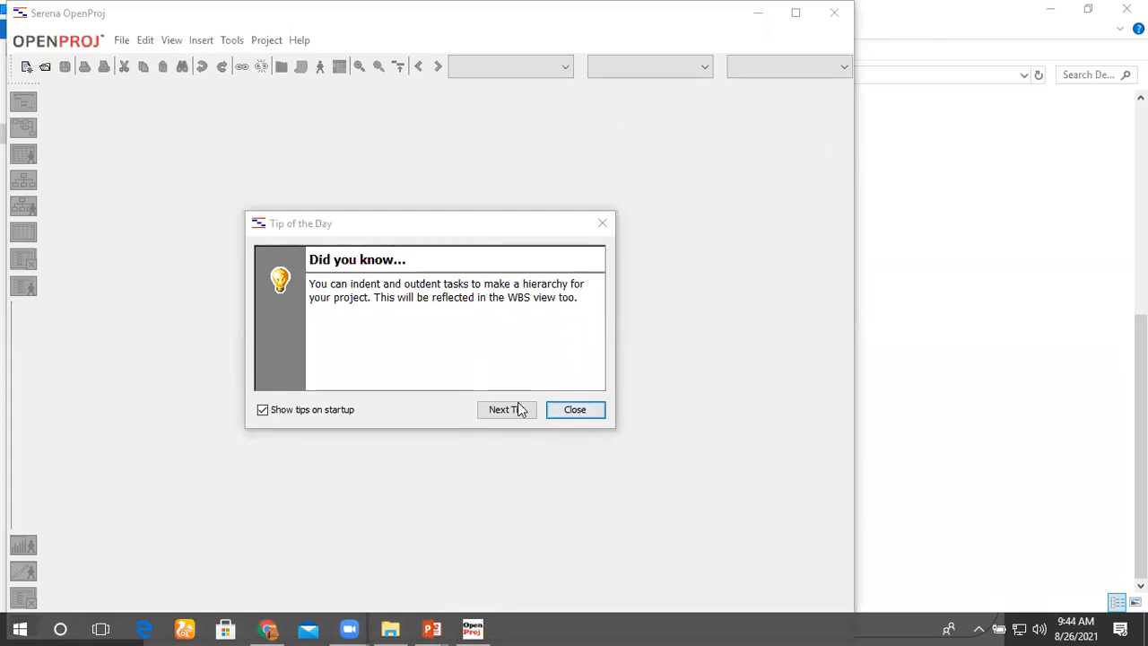
pyautogui.click(565, 412)
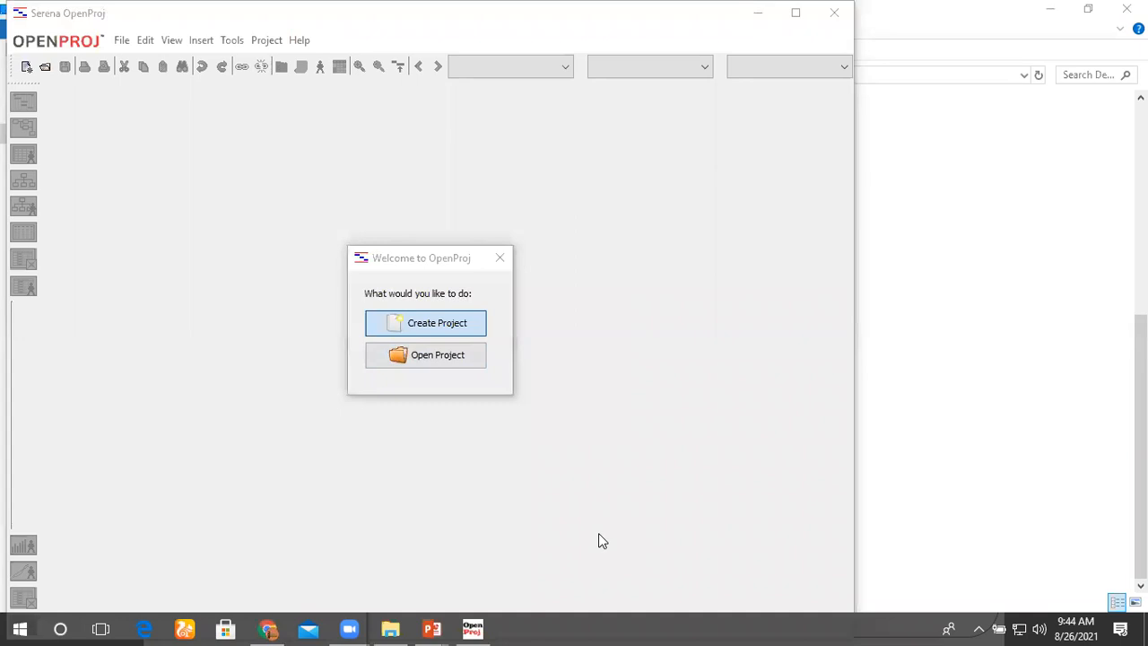
pyautogui.click(471, 629)
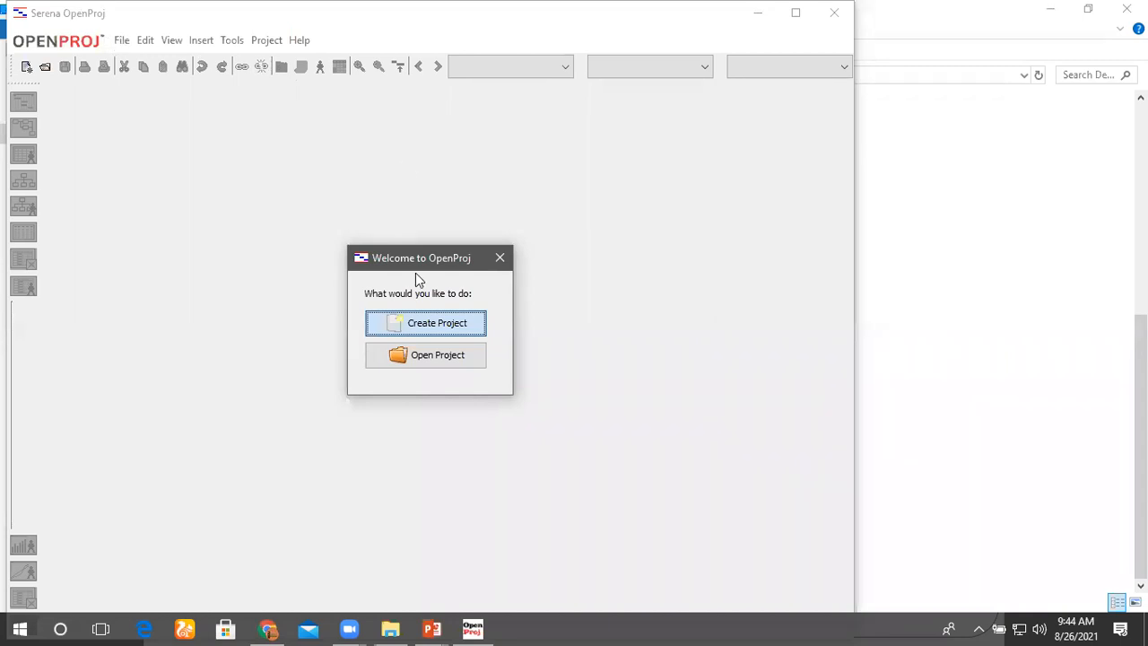
pyautogui.moveTo(407, 265); pyautogui.dragTo(267, 151)
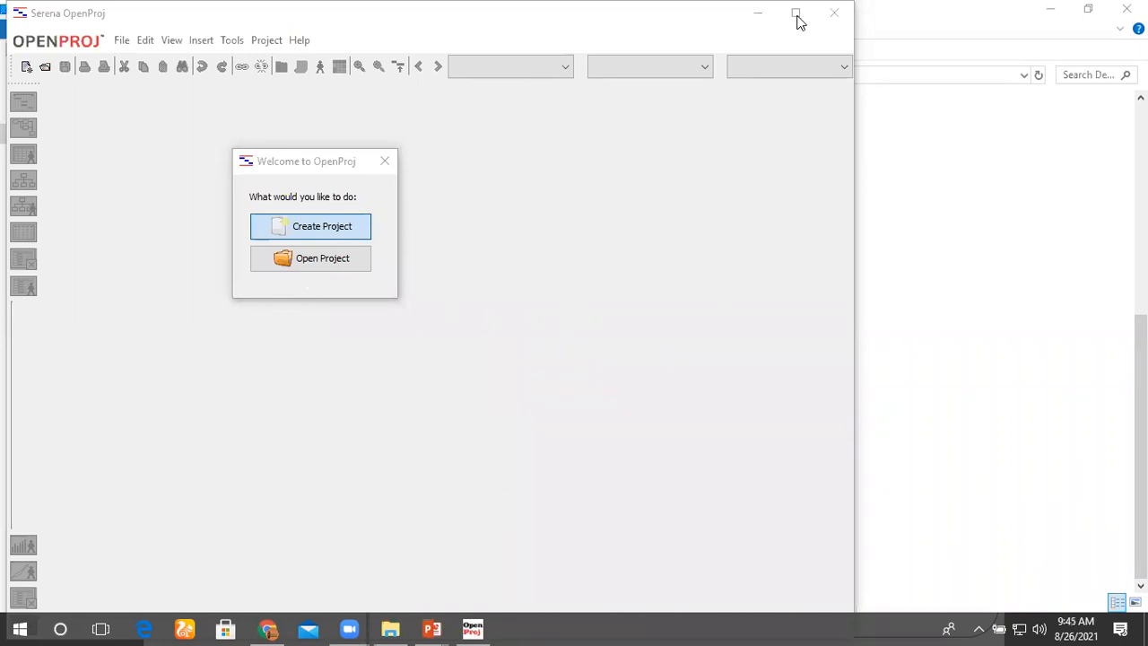
pyautogui.click(589, 278)
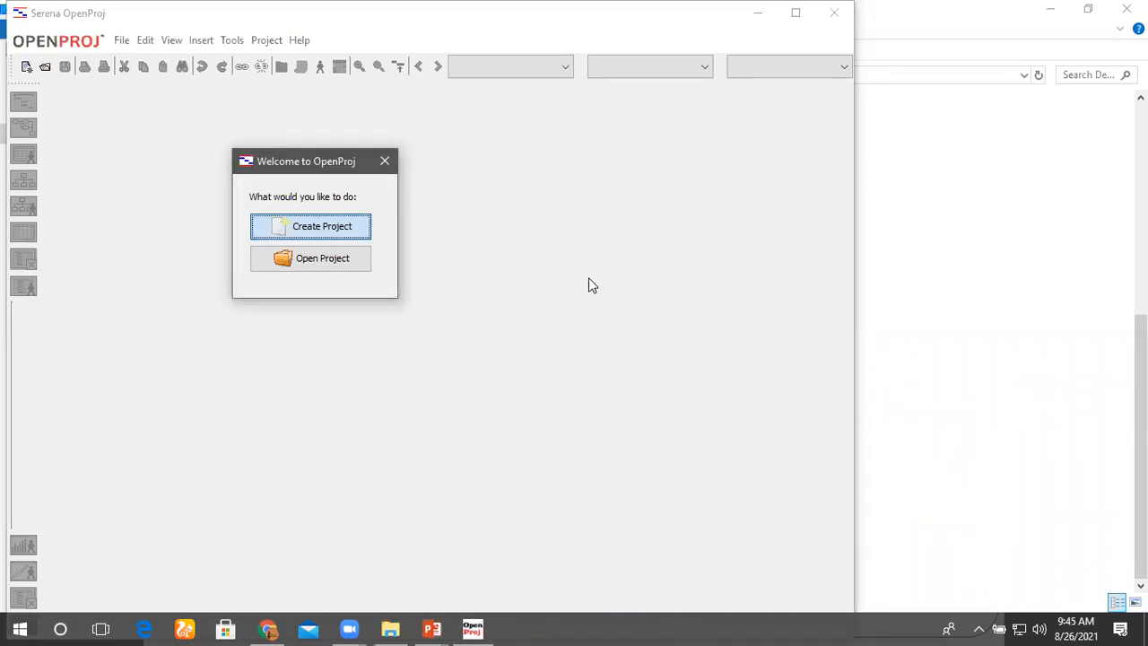
pyautogui.click(568, 627)
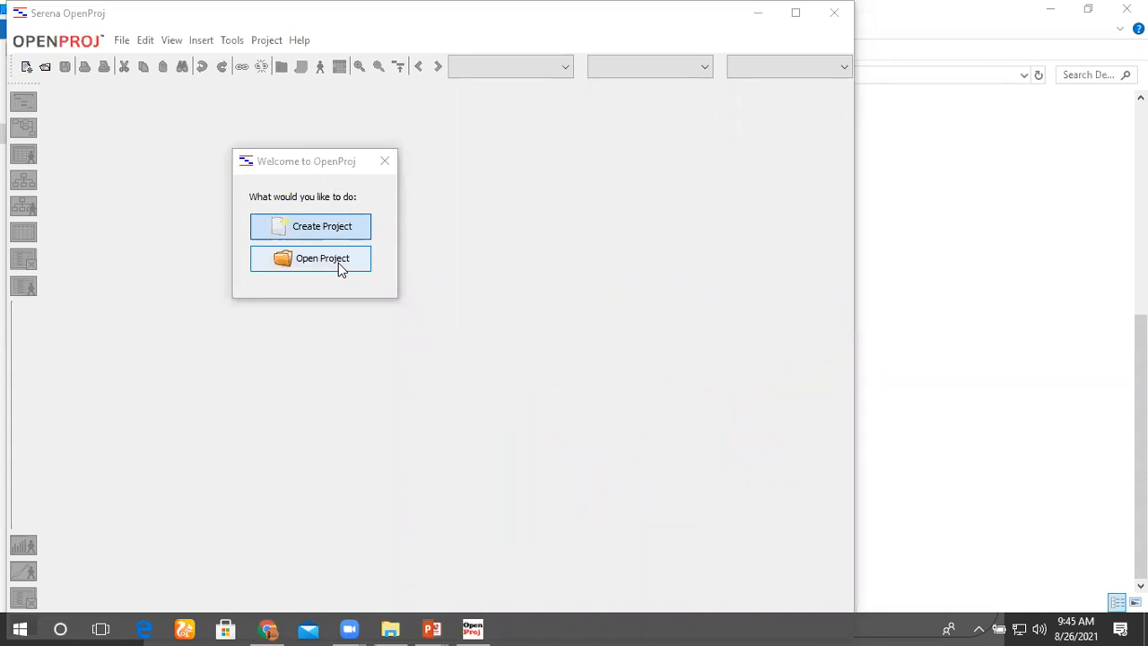
# Step: Create a new project named "online shopping" with the manager's name filled in
pyautogui.click(319, 228)
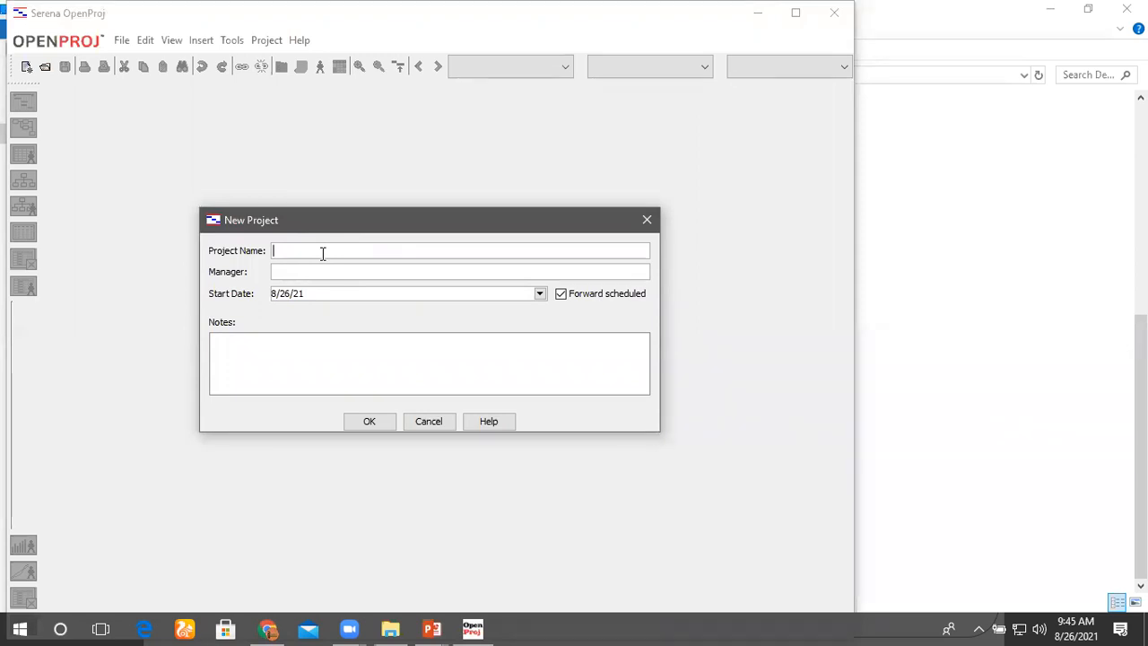
pyautogui.write('hos')
pyautogui.press('BackSpace')
pyautogui.press('BackSpace')
pyautogui.press('BackSpace')
pyautogui.write('online shopping')
pyautogui.click(346, 272)
pyautogui.write('Bhuvnes')
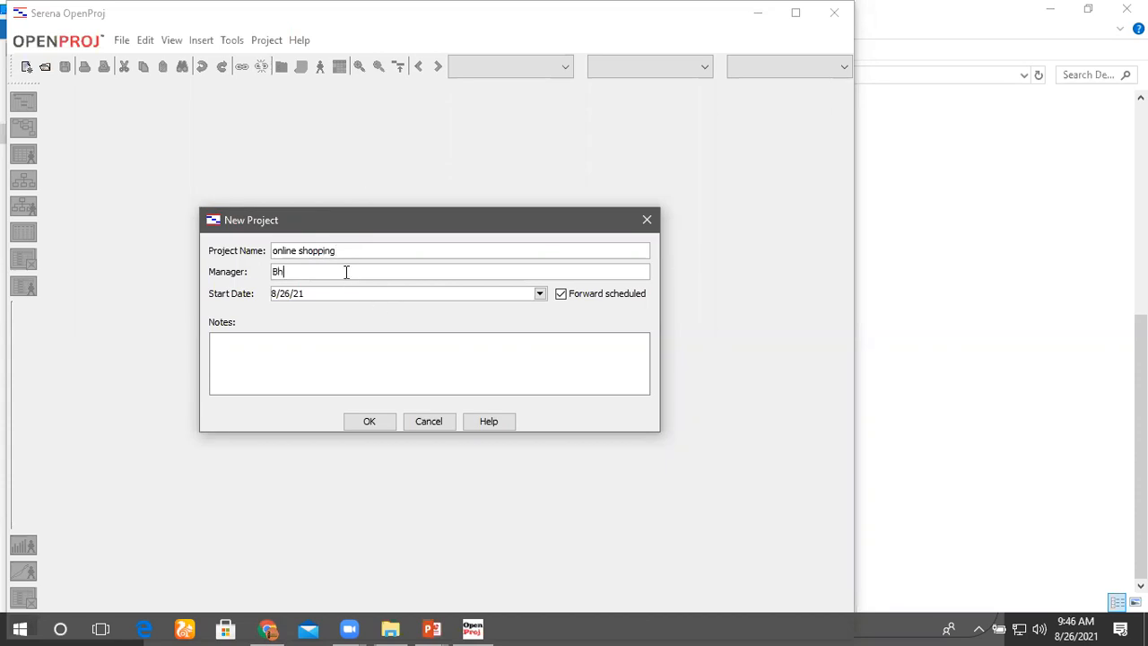
pyautogui.write('h')
pyautogui.click(387, 421)
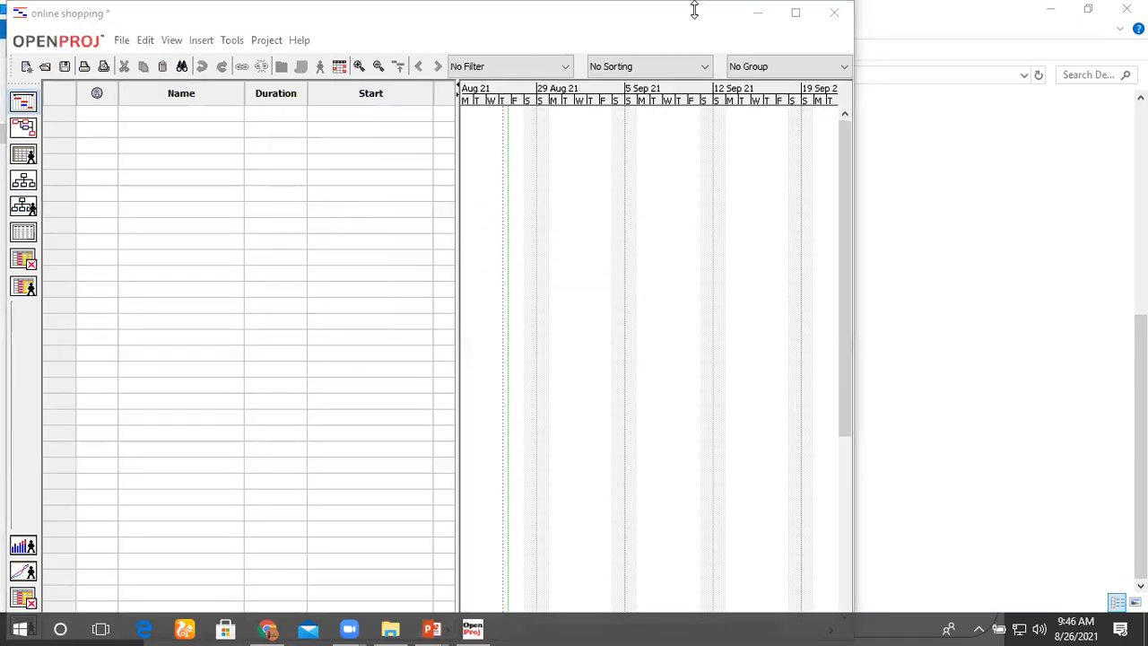
# Step: Maximize the project window with the task table widened through the Predecessors column, and enter "requirement gathering" as the first task
pyautogui.click(795, 13)
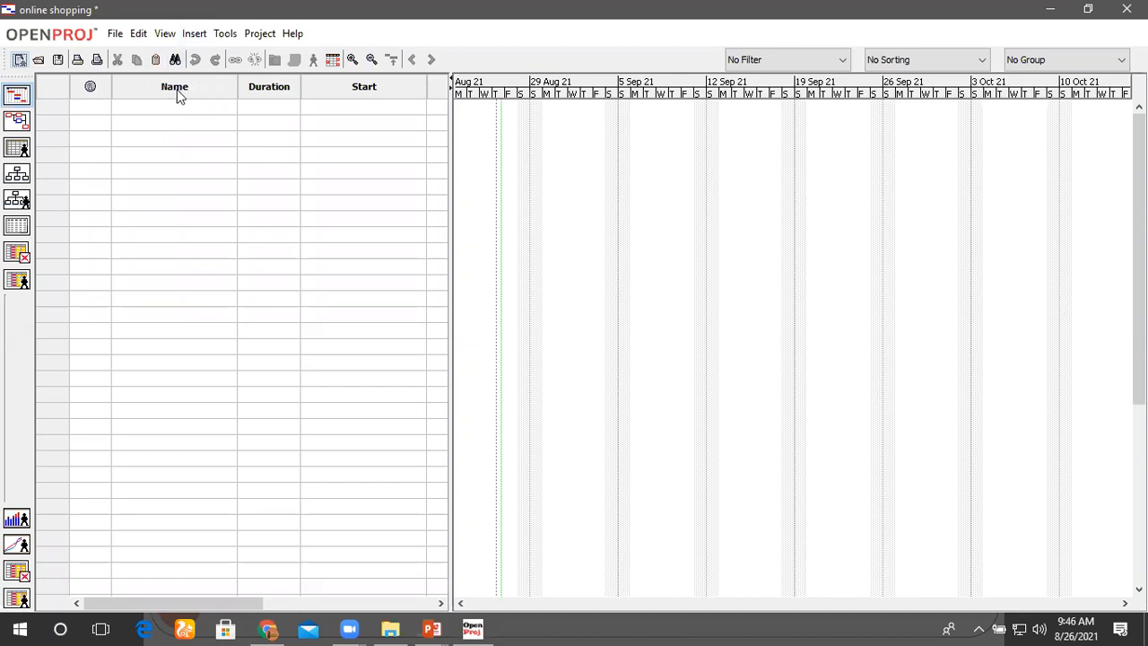
pyautogui.moveTo(449, 234); pyautogui.dragTo(692, 257)
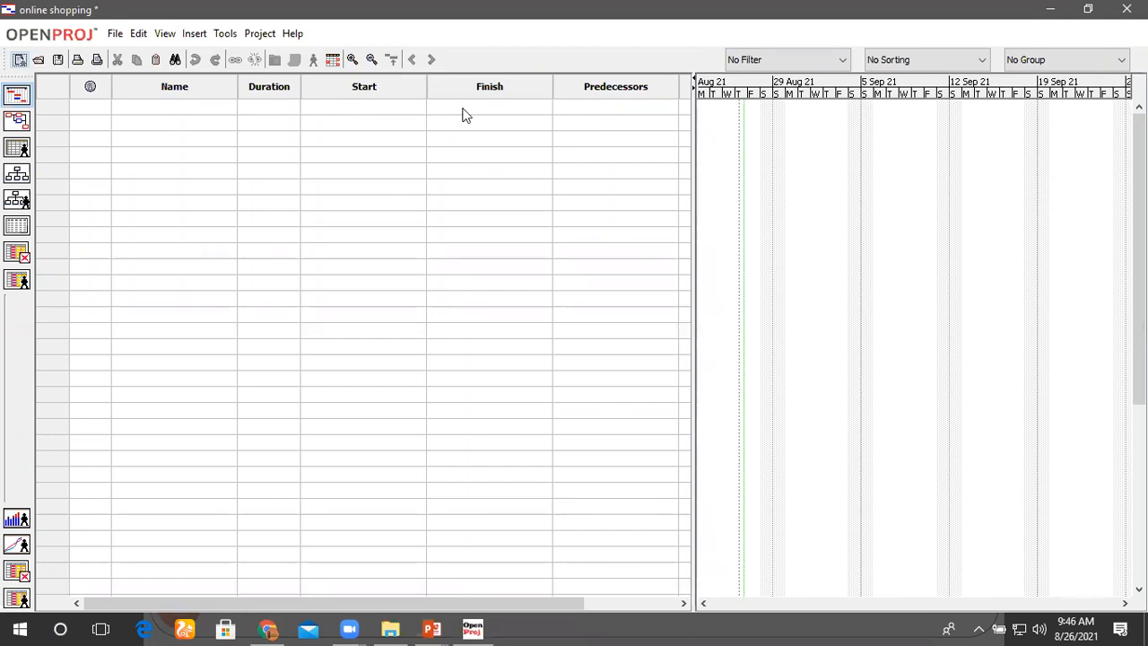
pyautogui.doubleClick(173, 108)
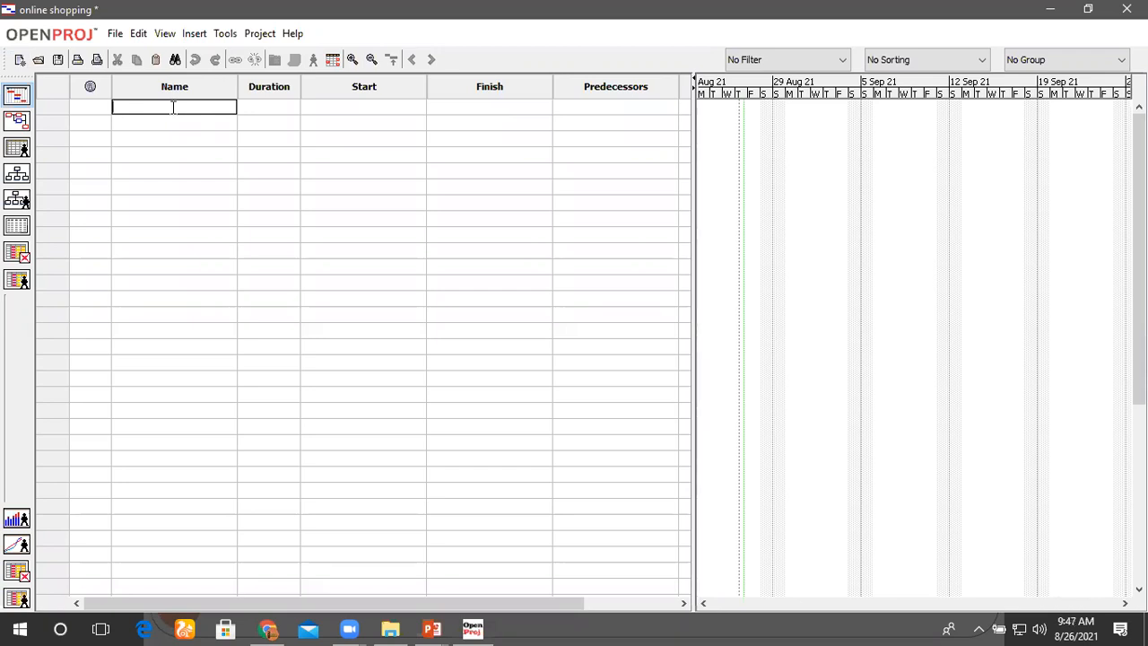
pyautogui.write('requirement gathering')
# Step: Set the duration of the requirement gathering task to 2 days in its task information
pyautogui.click(283, 106)
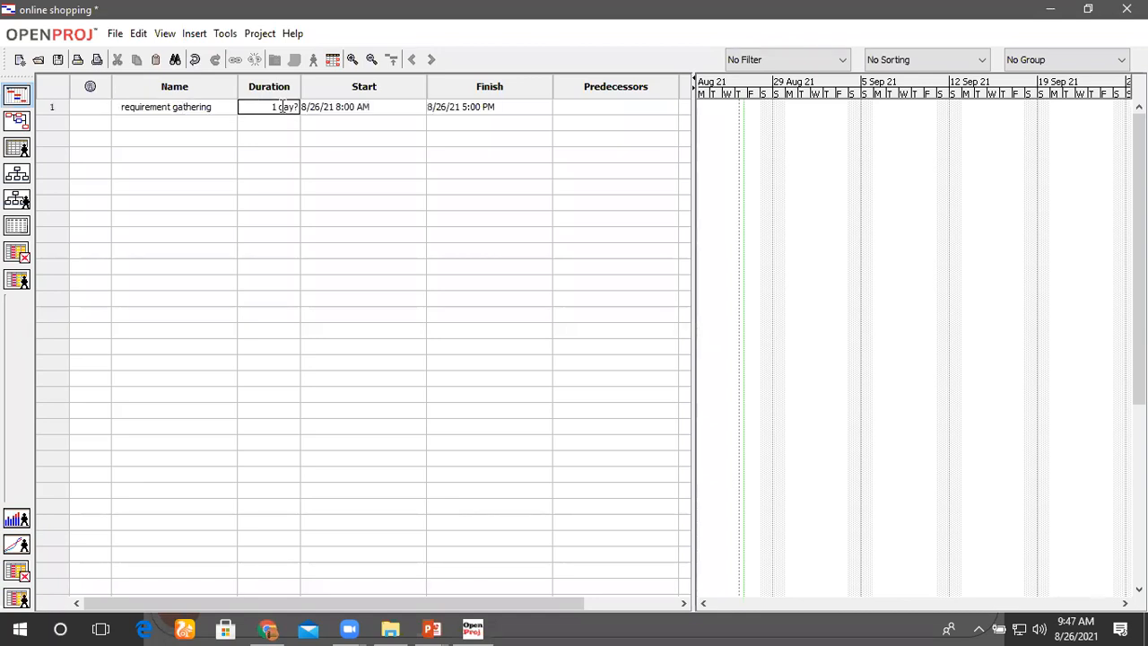
pyautogui.click(270, 108)
pyautogui.doubleClick(276, 108)
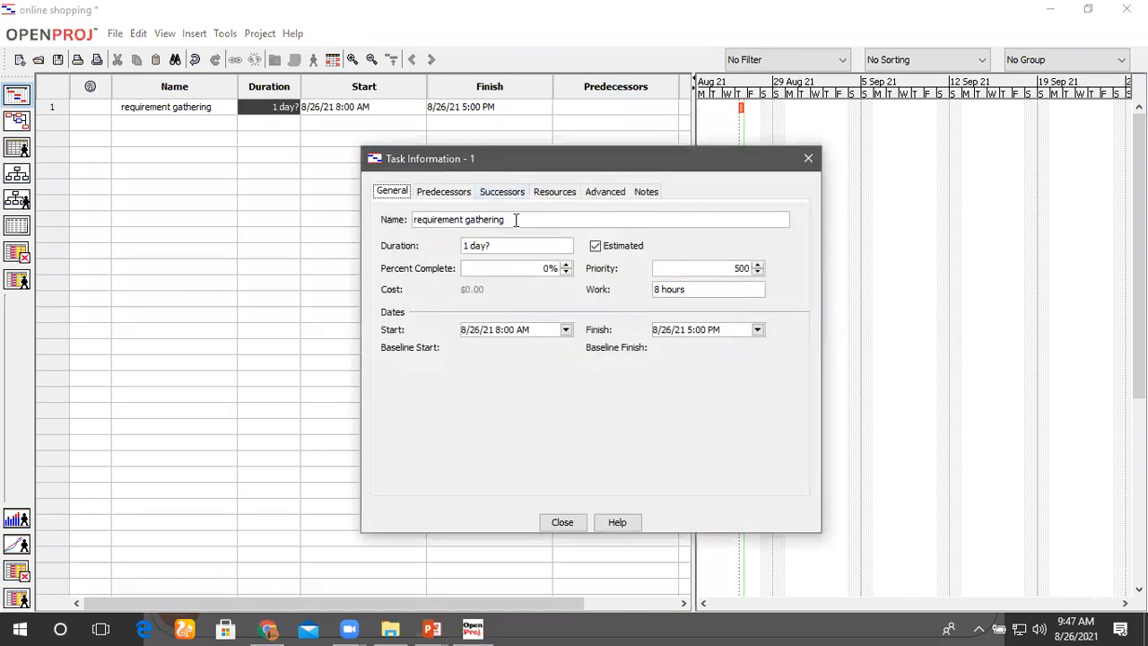
pyautogui.doubleClick(467, 245)
pyautogui.write('2')
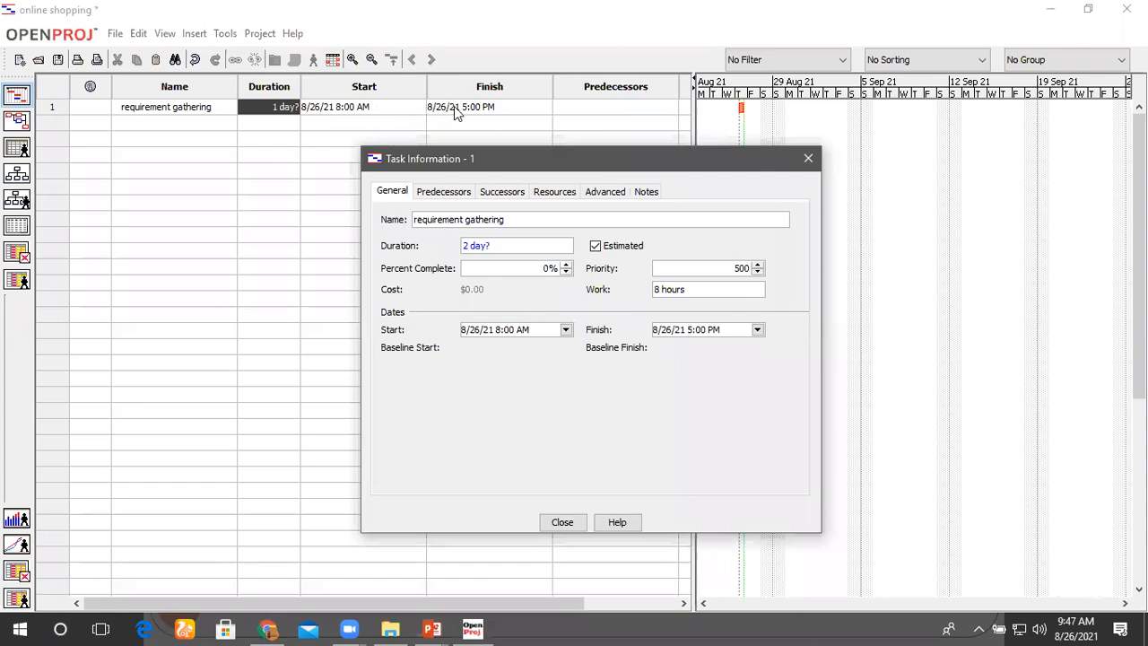
pyautogui.click(574, 522)
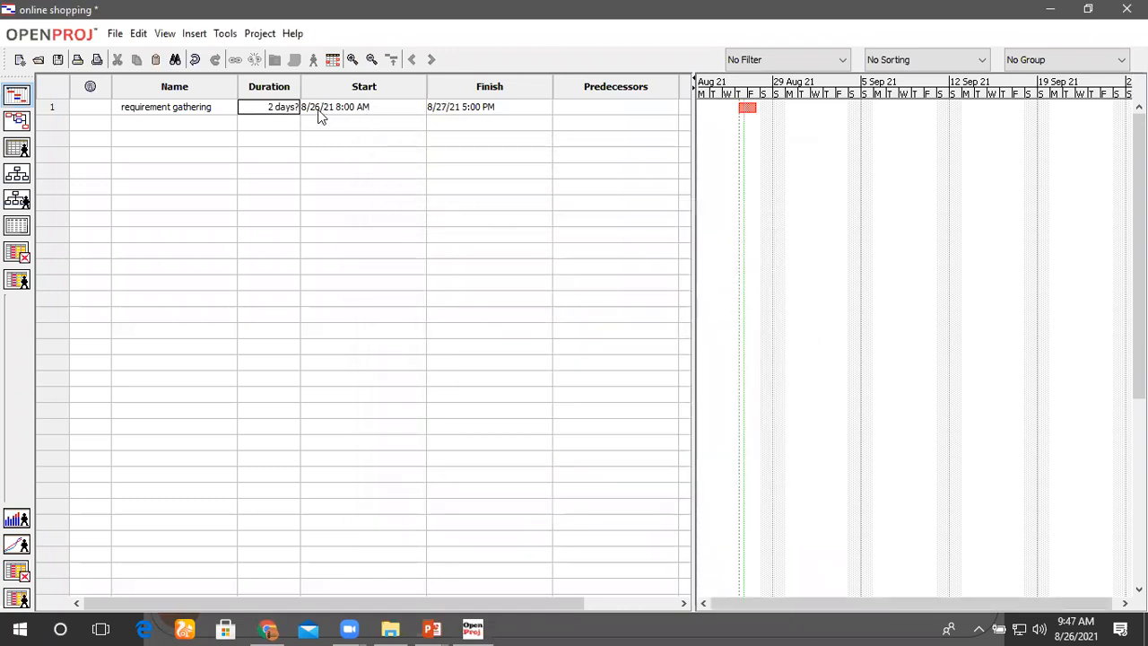
# Step: Set the start date of the requirement gathering task to 8/27/21
pyautogui.doubleClick(320, 114)
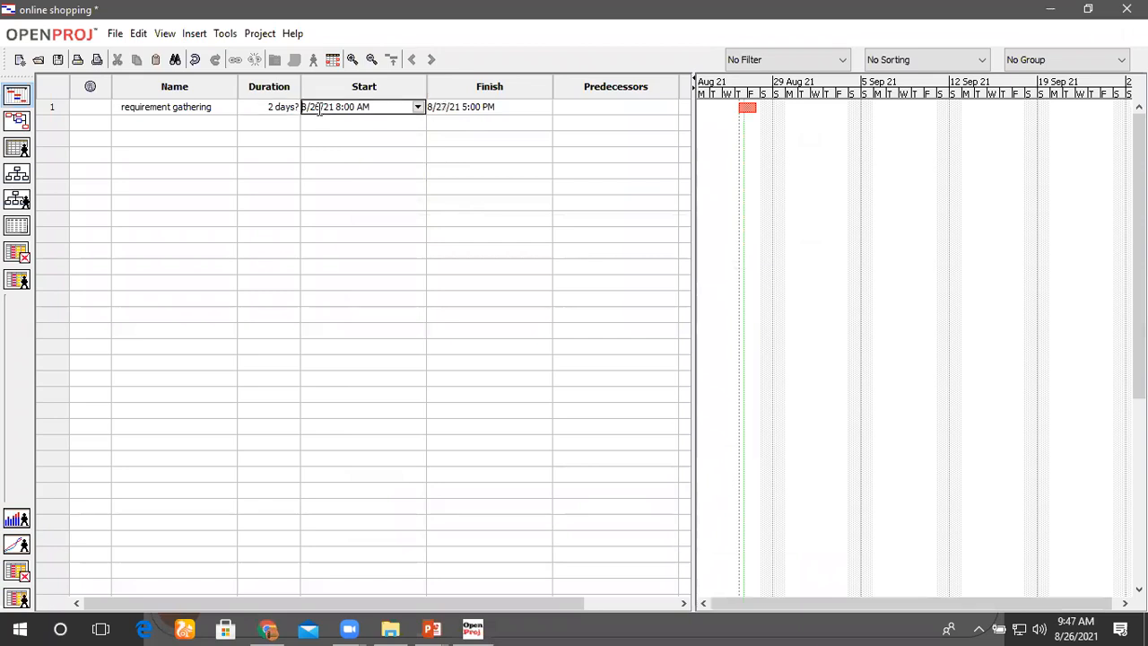
pyautogui.click(475, 115)
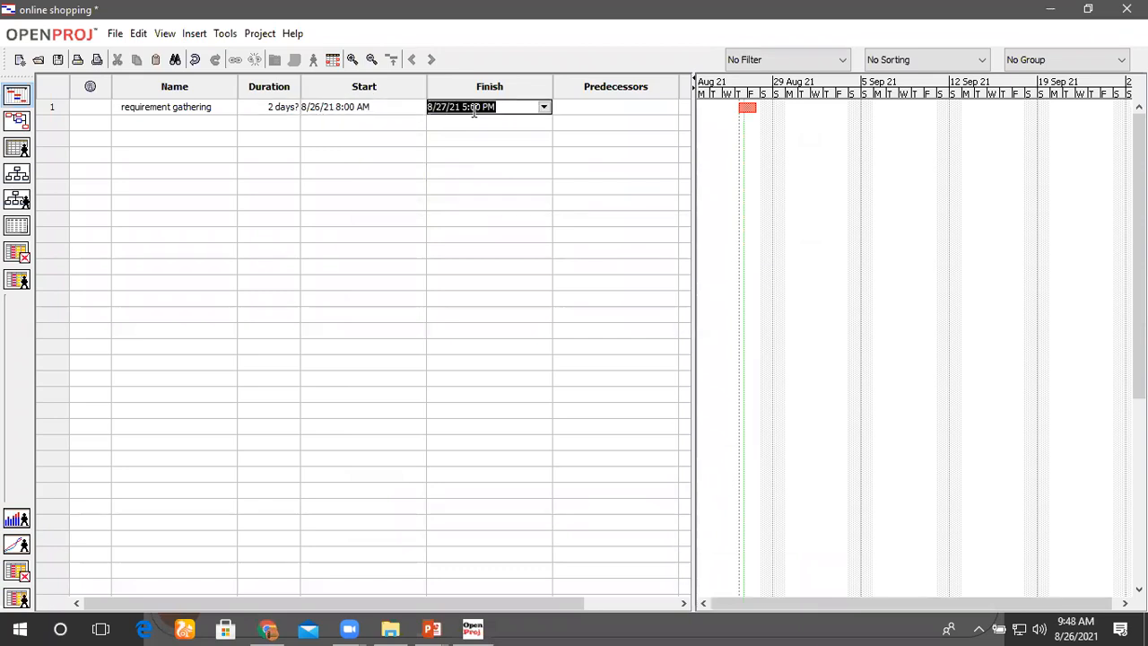
pyautogui.click(406, 111)
pyautogui.click(417, 107)
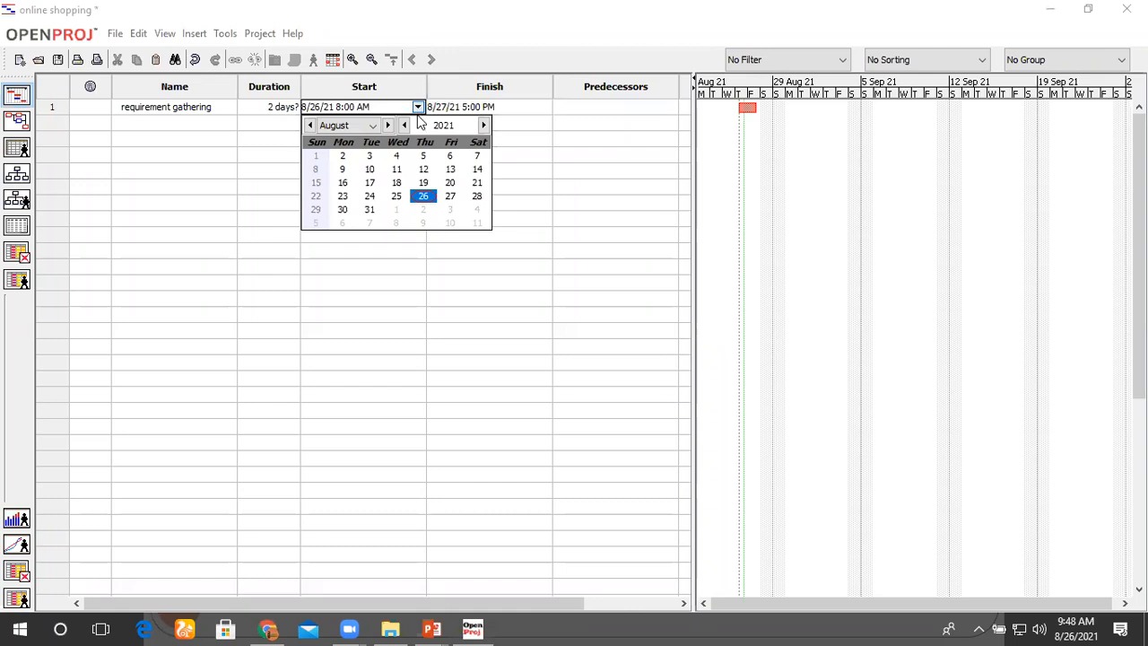
pyautogui.click(450, 197)
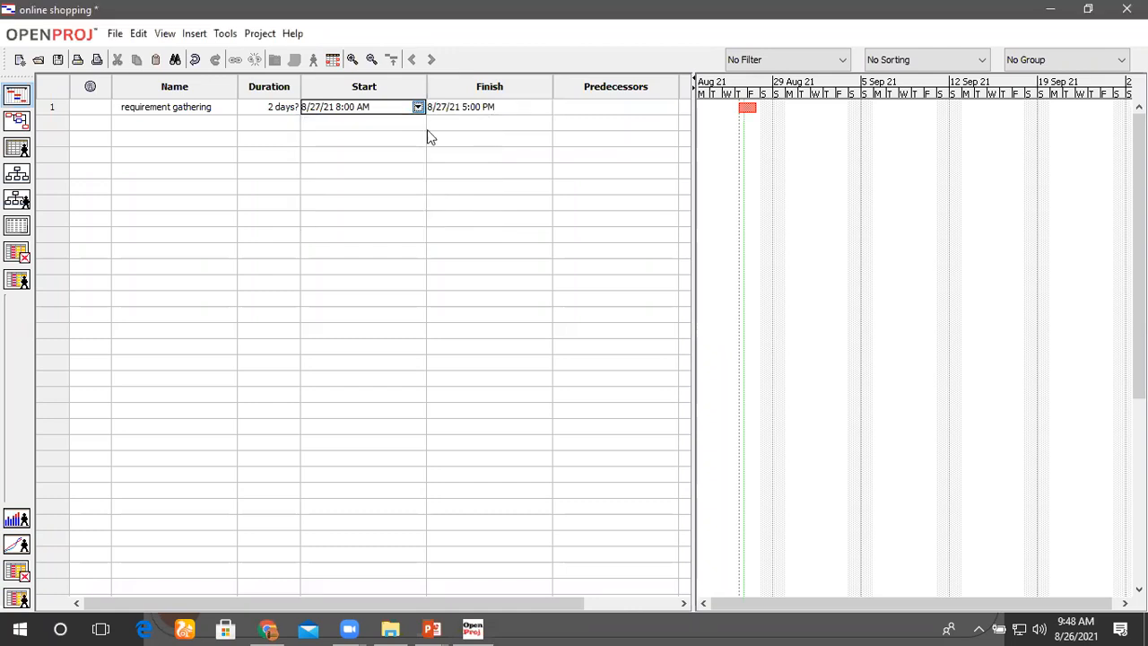
pyautogui.click(469, 114)
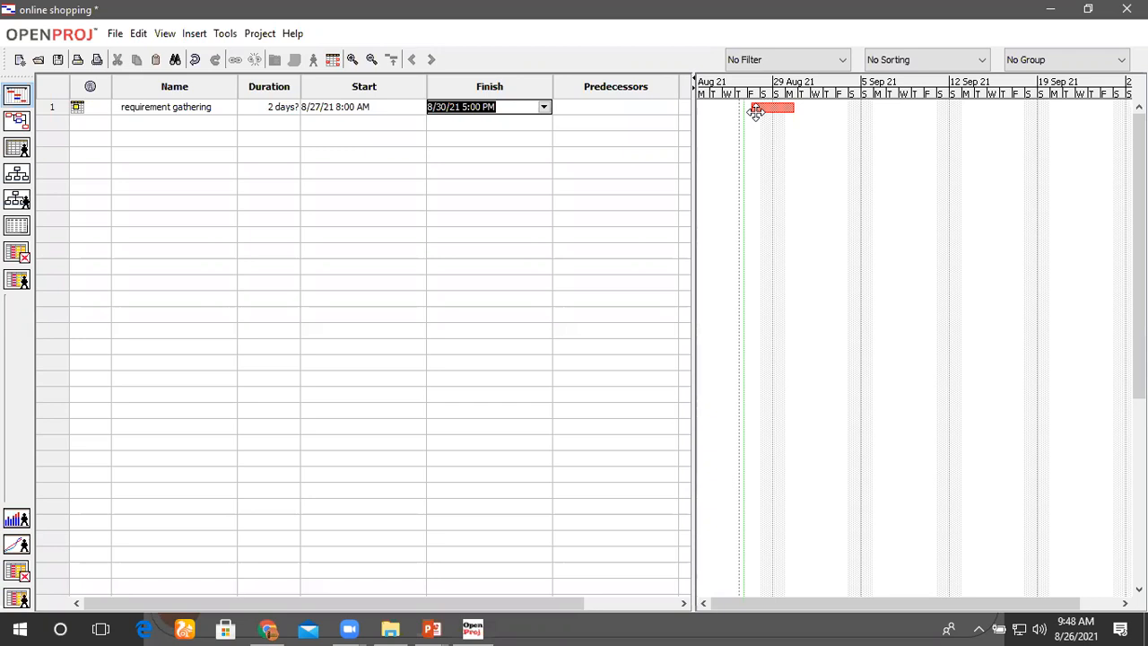
pyautogui.click(280, 110)
pyautogui.click(377, 106)
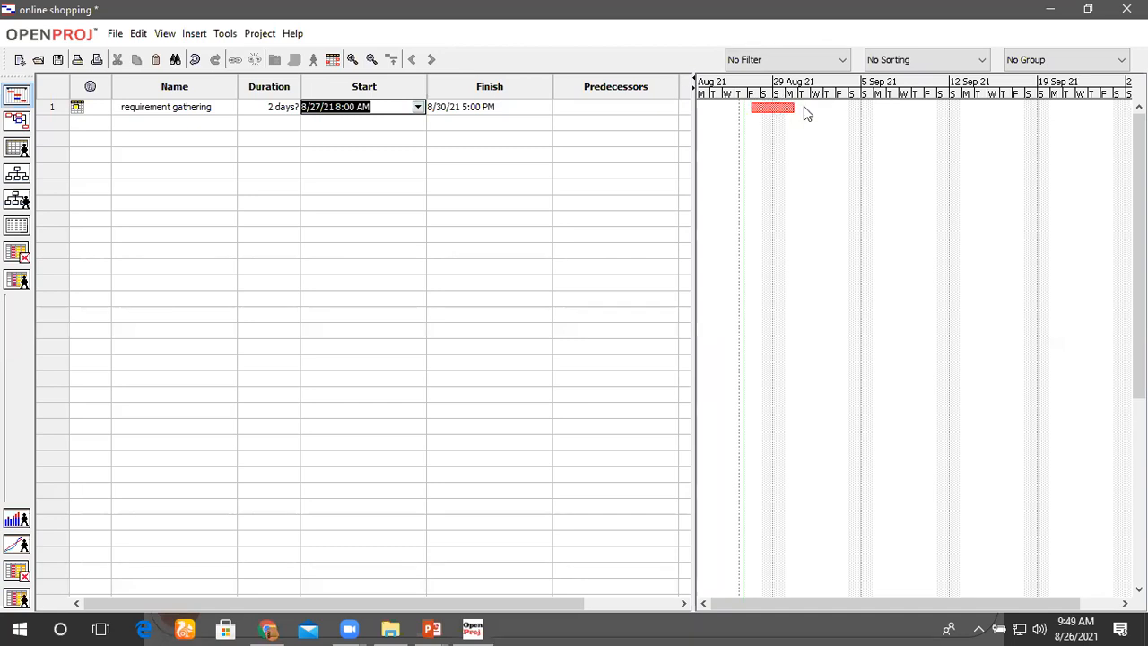
# Step: Add a second task named "requirentment Analysis" below requirement gathering
pyautogui.click(186, 123)
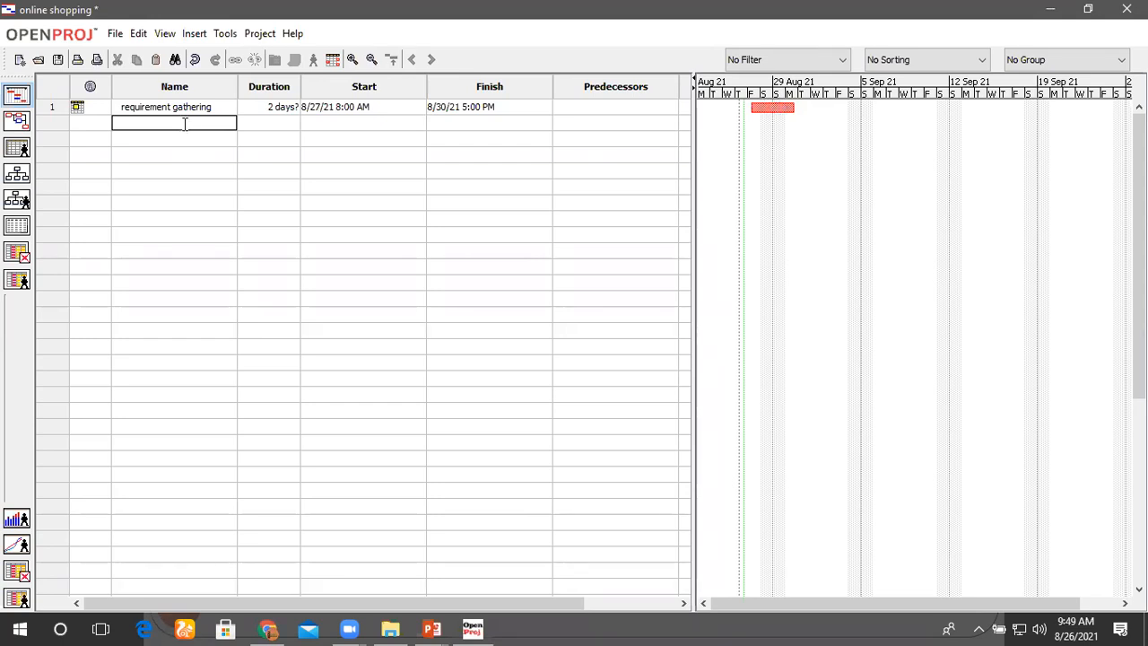
pyautogui.write('requirentment Analysis')
pyautogui.click(288, 123)
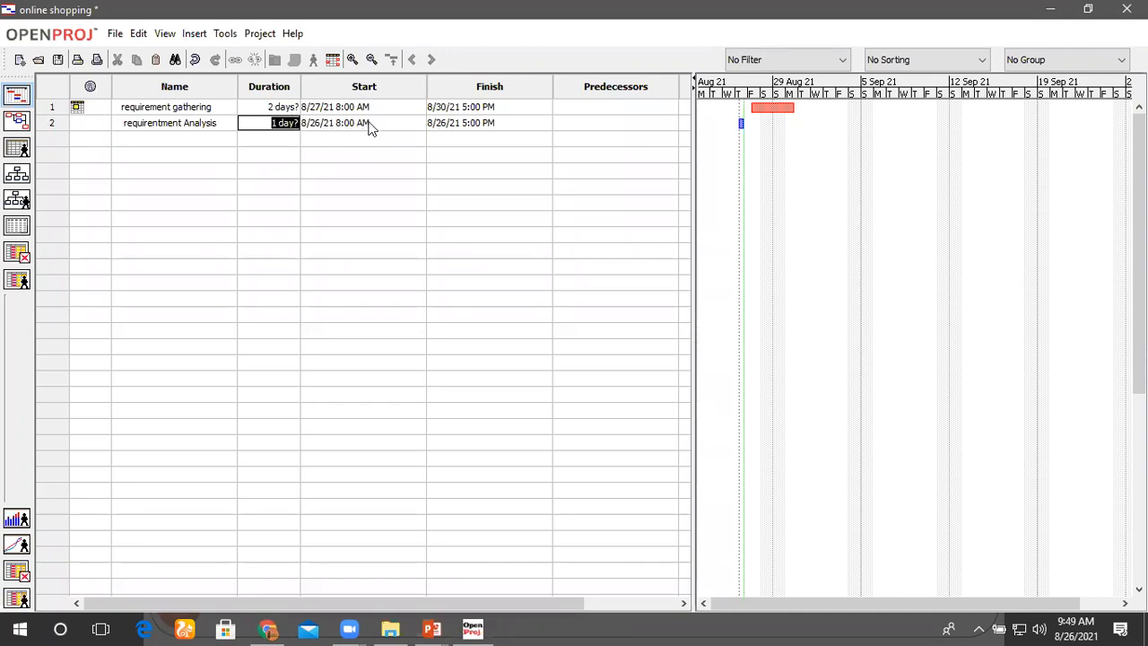
# Step: Set the start date of the second task to 8/31/21
pyautogui.click(369, 123)
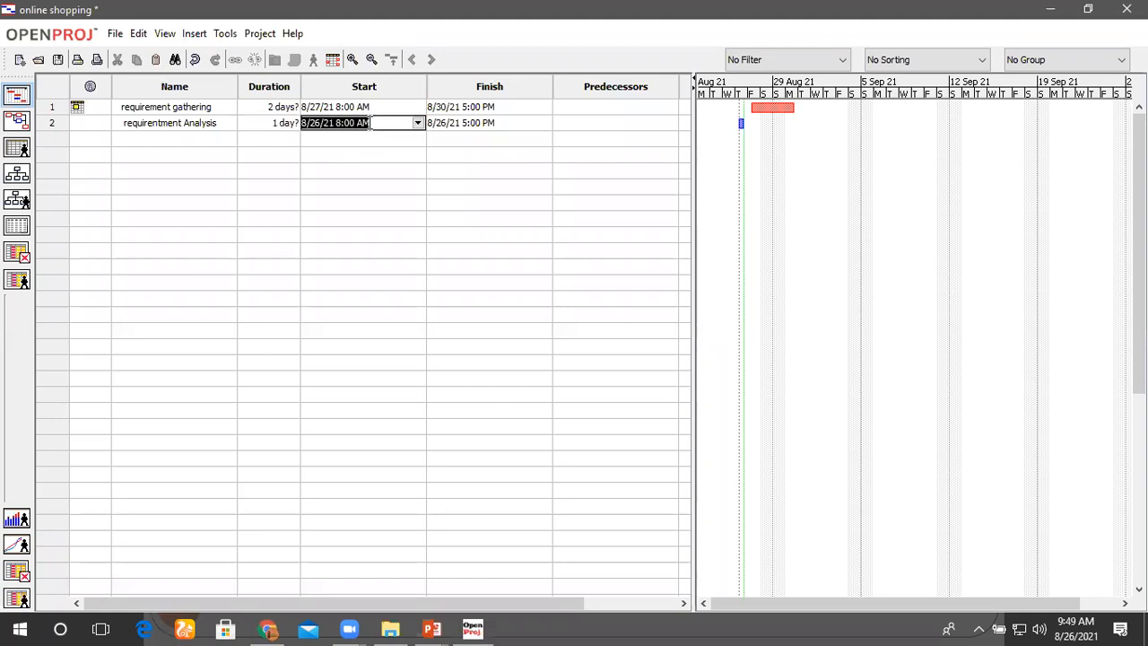
pyautogui.click(418, 123)
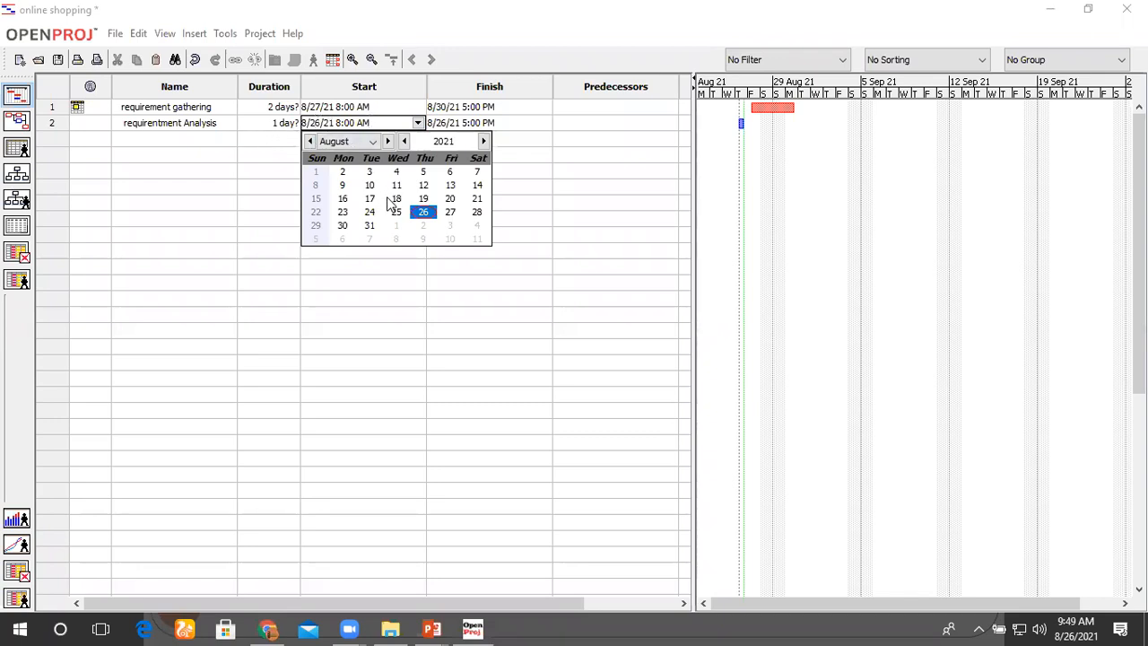
pyautogui.click(369, 226)
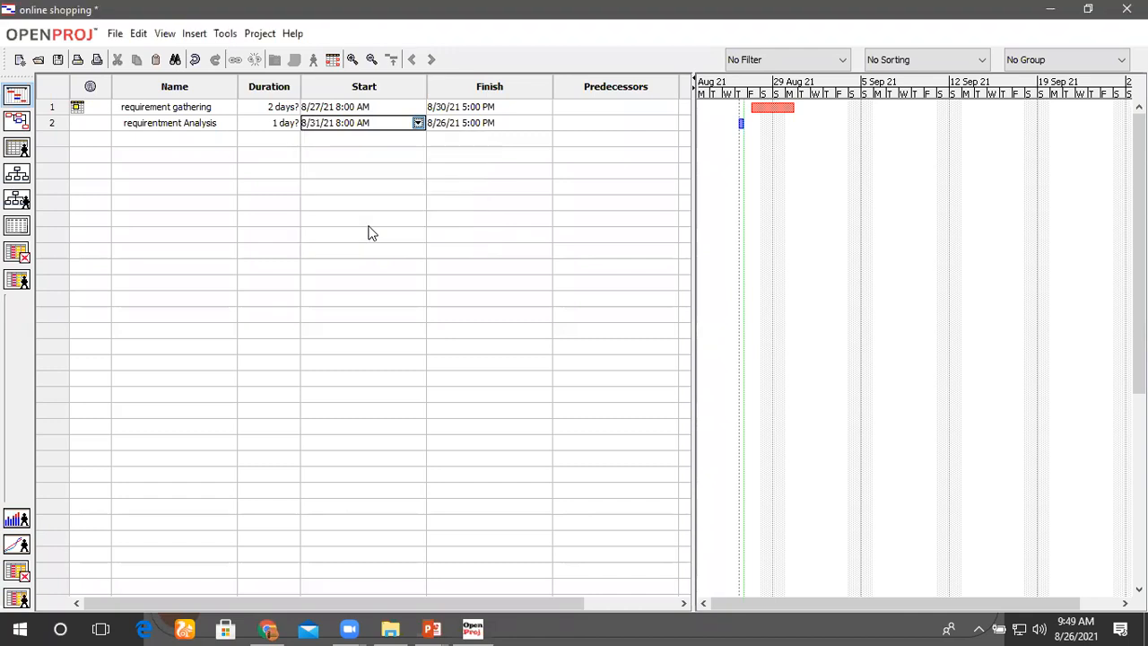
pyautogui.click(476, 220)
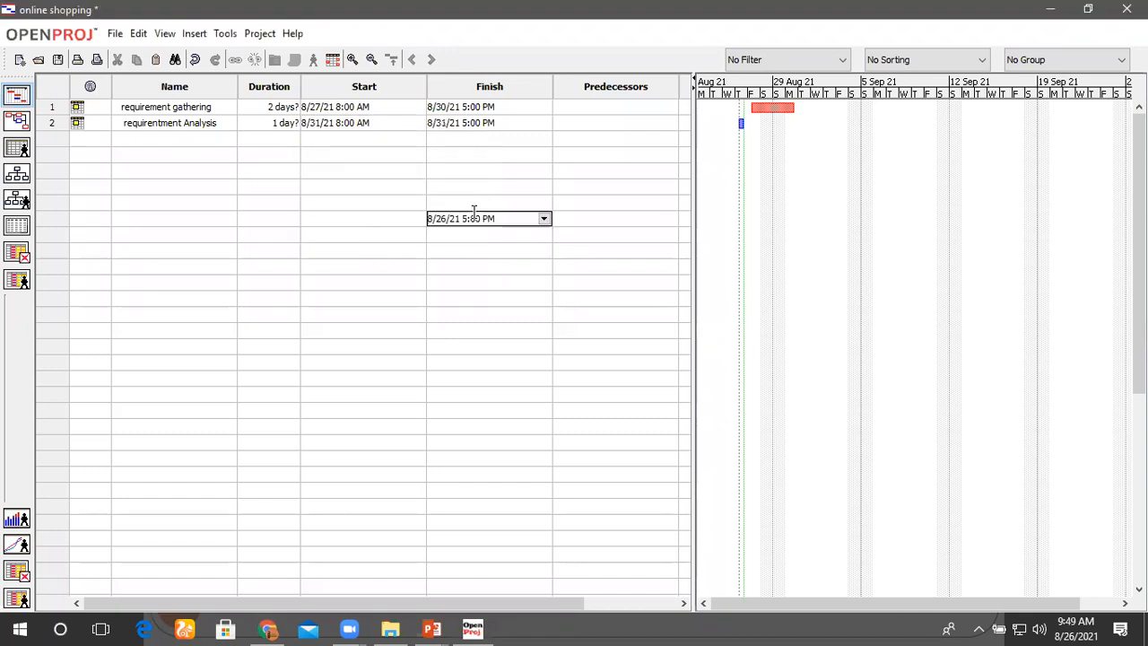
pyautogui.click(366, 122)
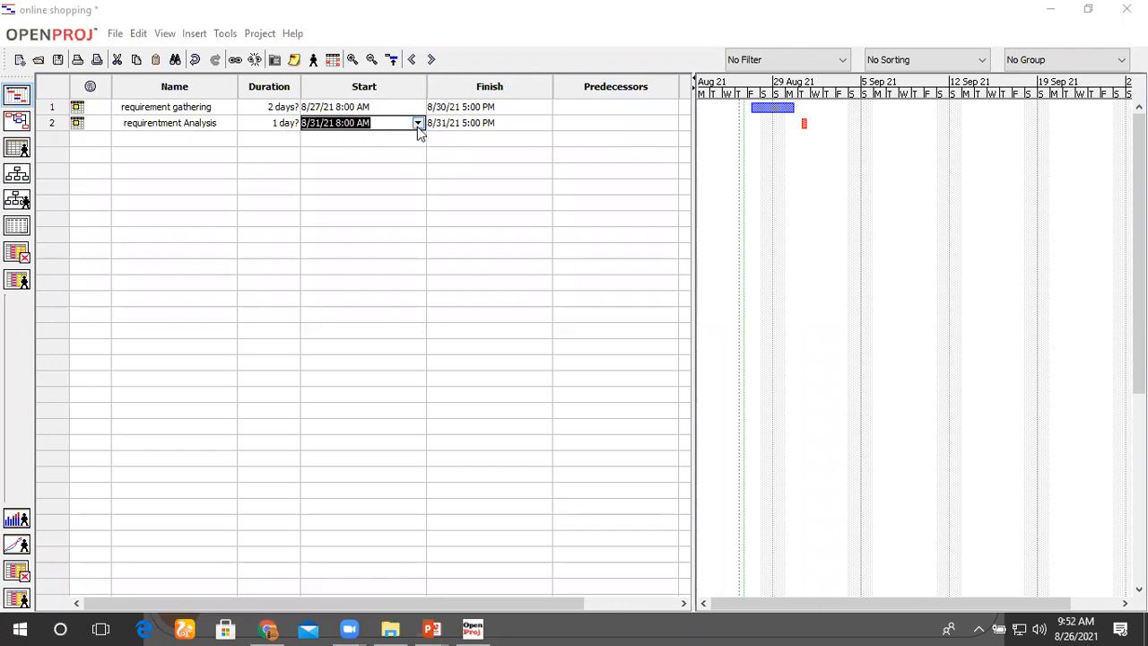
# Step: Shift the requirement gathering bar to start at 8/27/21 11:00 AM and link it to the requirentment Analysis bar on the Gantt chart
pyautogui.click(808, 123)
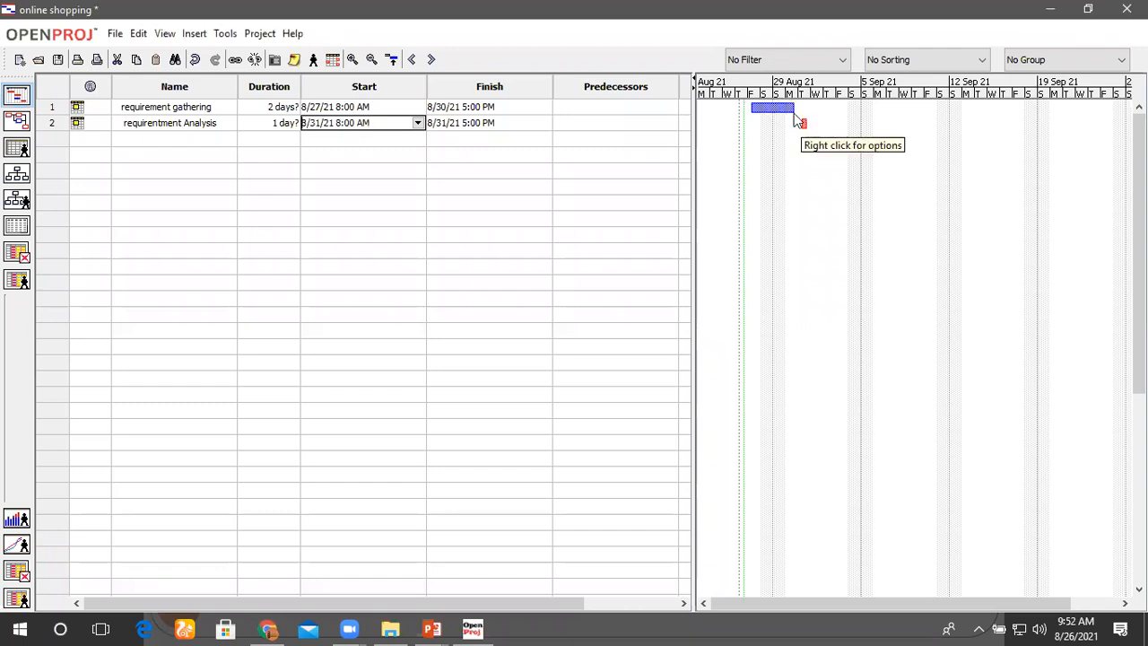
pyautogui.moveTo(787, 108)
pyautogui.mouseDown()
pyautogui.moveTo(816, 109)
pyautogui.moveTo(750, 110)
pyautogui.moveTo(799, 108)
pyautogui.moveTo(790, 109)
pyautogui.mouseUp()
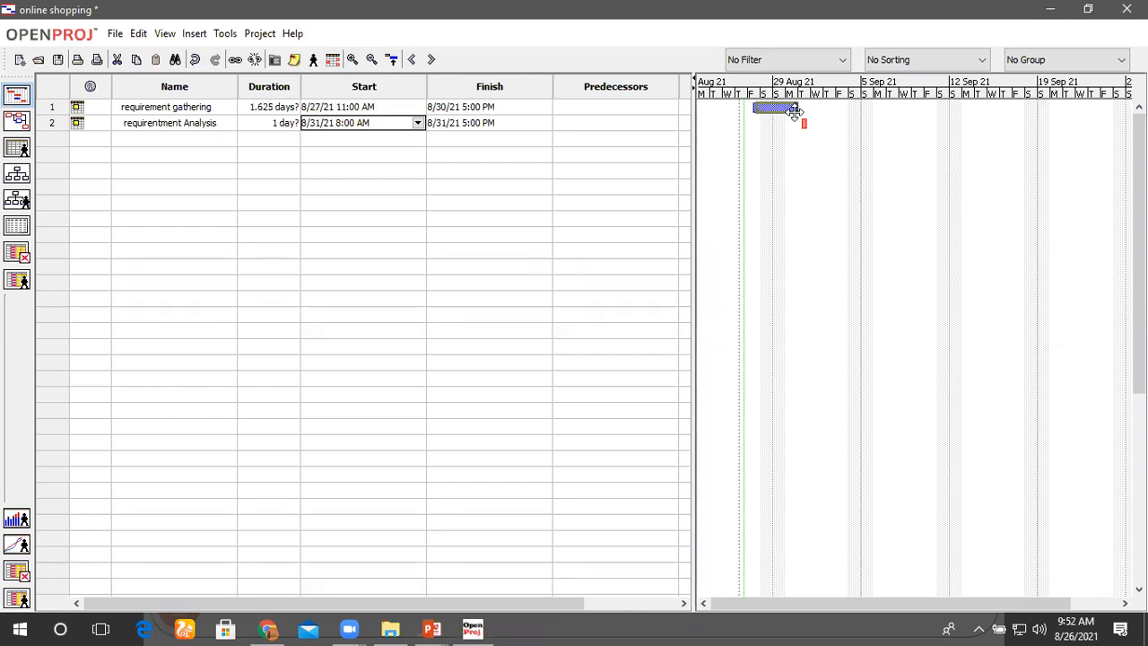
pyautogui.moveTo(796, 114); pyautogui.dragTo(806, 124)
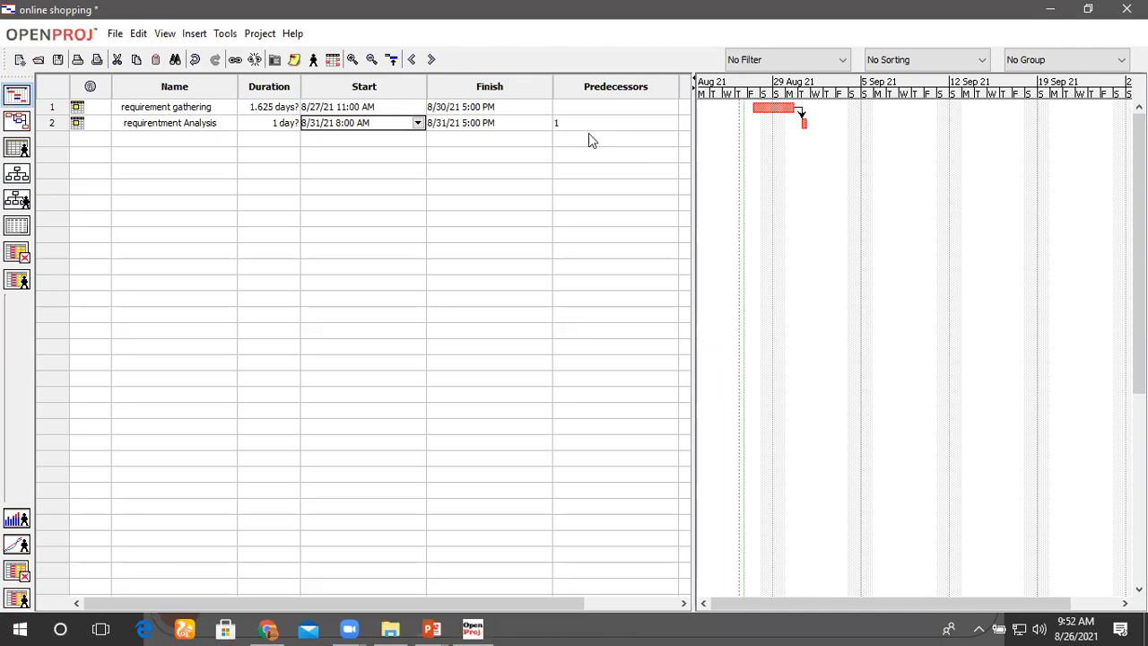
# Step: Clear the predecessor of the requirentment Analysis task to remove its link to requirement gathering
pyautogui.click(561, 123)
pyautogui.moveTo(562, 123); pyautogui.dragTo(550, 125)
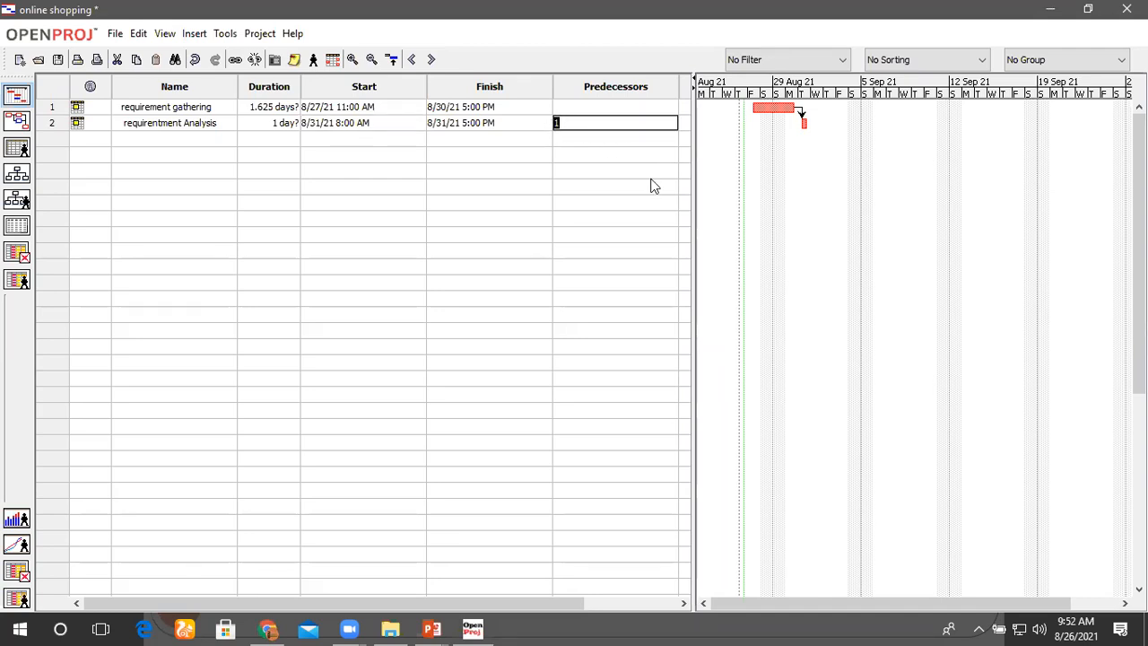
pyautogui.press('BackSpace')
pyautogui.click(617, 203)
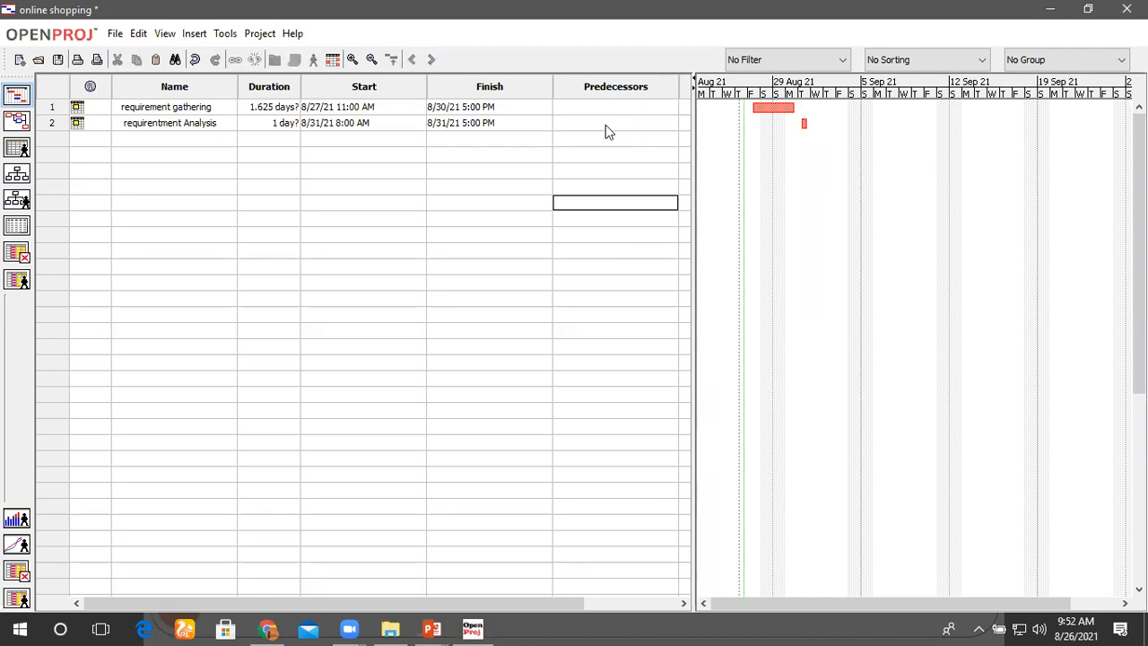
# Step: Set the predecessor of the requirentment Analysis task to task 1
pyautogui.doubleClick(172, 127)
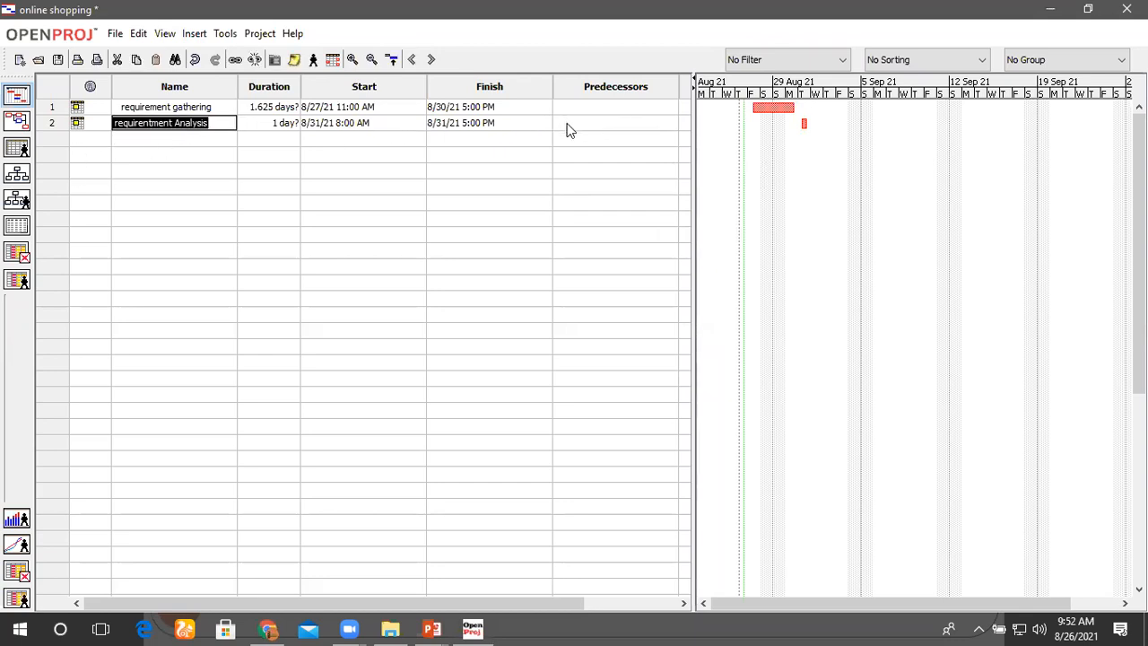
pyautogui.click(568, 125)
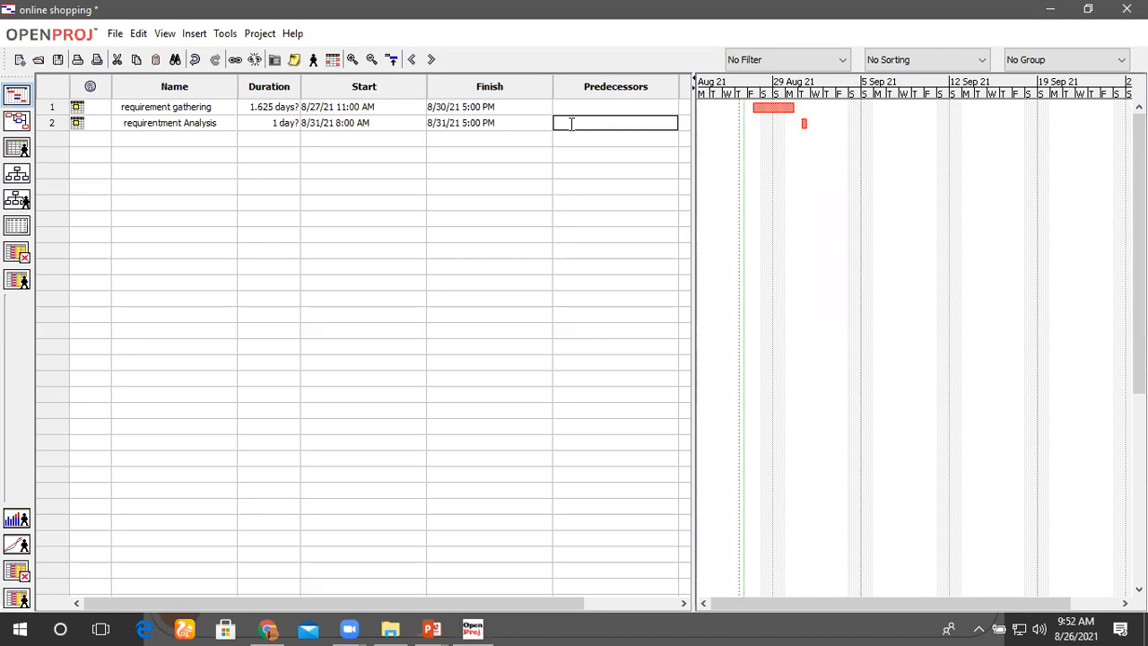
pyautogui.write('1')
pyautogui.moveTo(568, 126); pyautogui.dragTo(550, 122)
pyautogui.moveTo(123, 110); pyautogui.dragTo(215, 108)
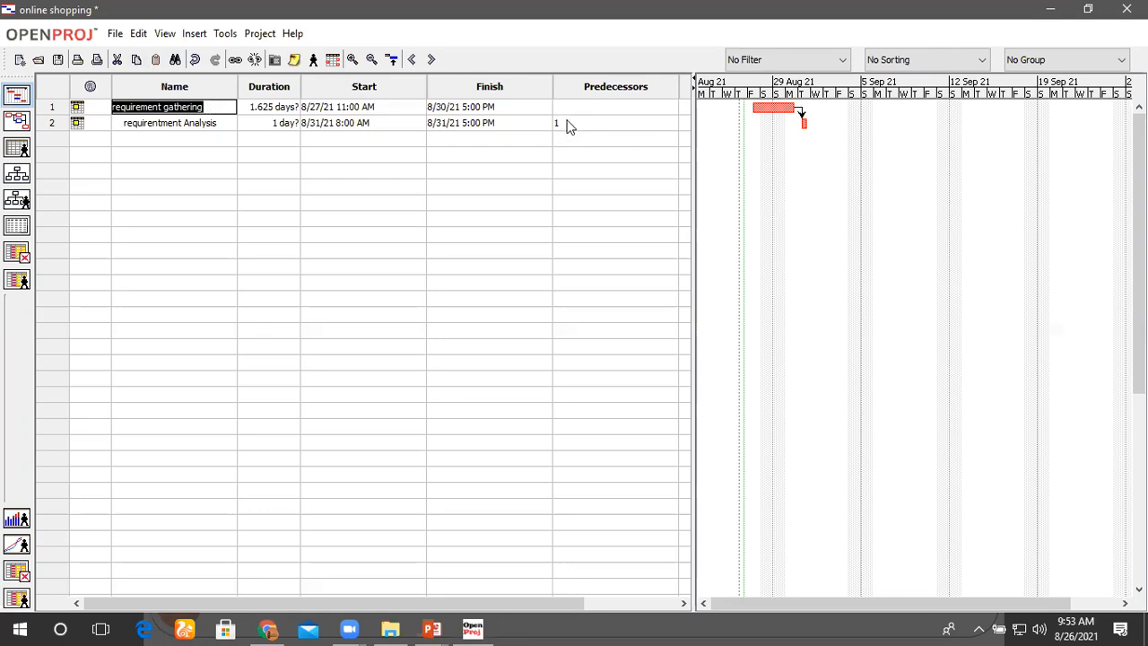
pyautogui.click(218, 127)
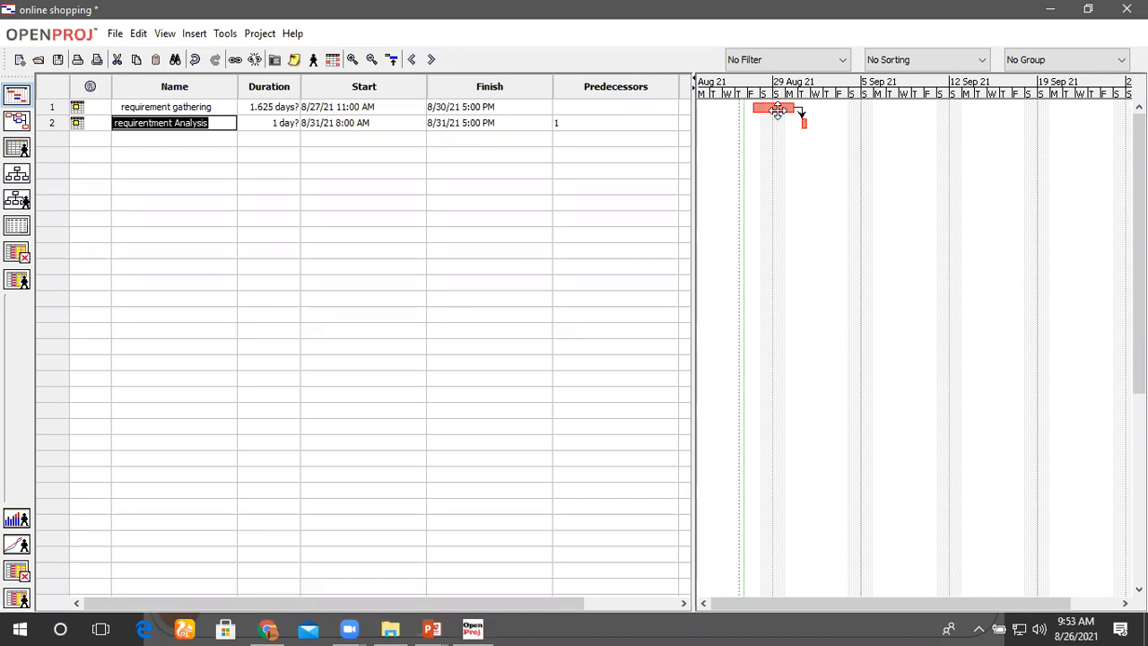
# Step: Add a third task named "Planning" below requirentment Analysis with a duration of 3 days
pyautogui.click(165, 137)
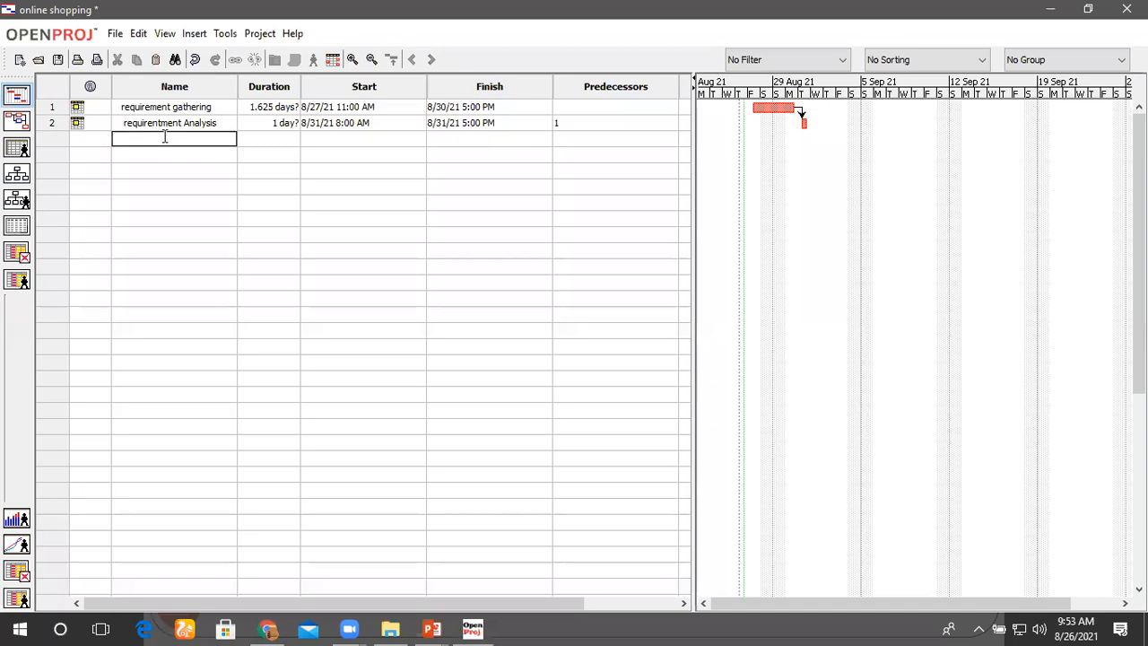
pyautogui.write('Planning')
pyautogui.click(256, 141)
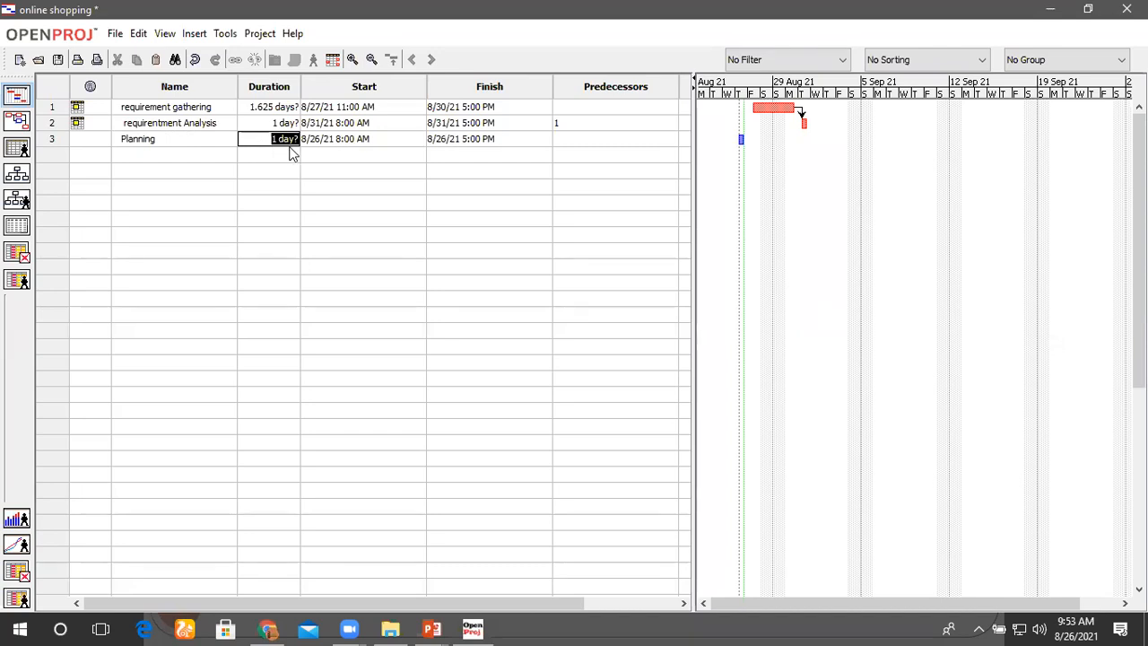
pyautogui.press('BackSpace')
pyautogui.write('3')
pyautogui.press('Tab')
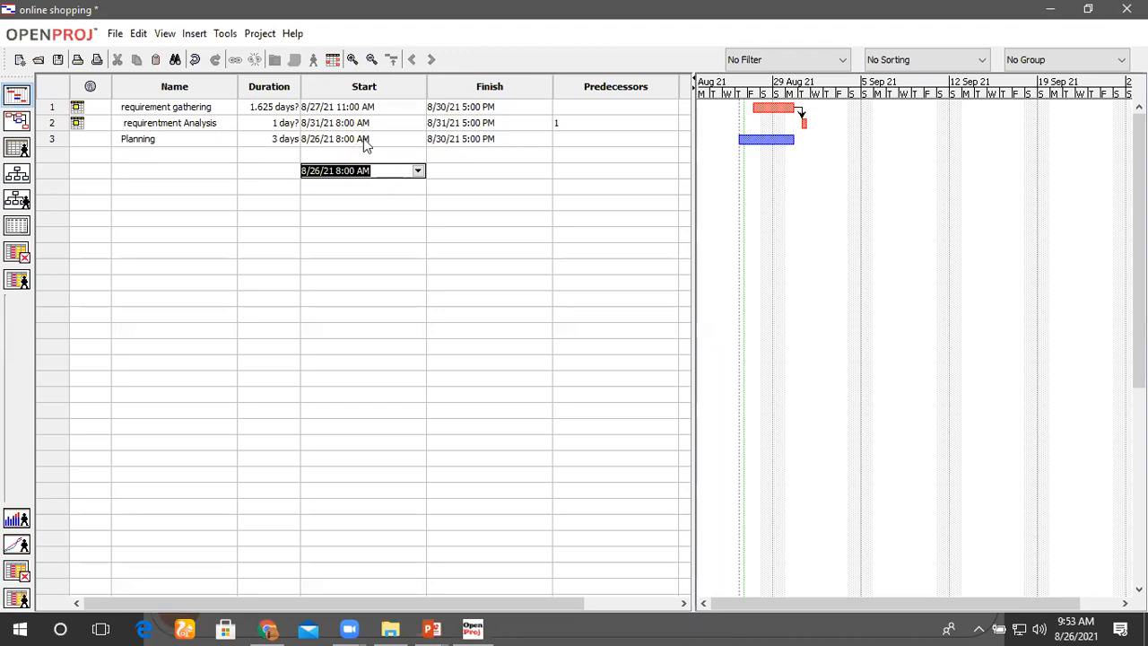
# Step: Set the start date of the Planning task to 9/1/21
pyautogui.click(418, 141)
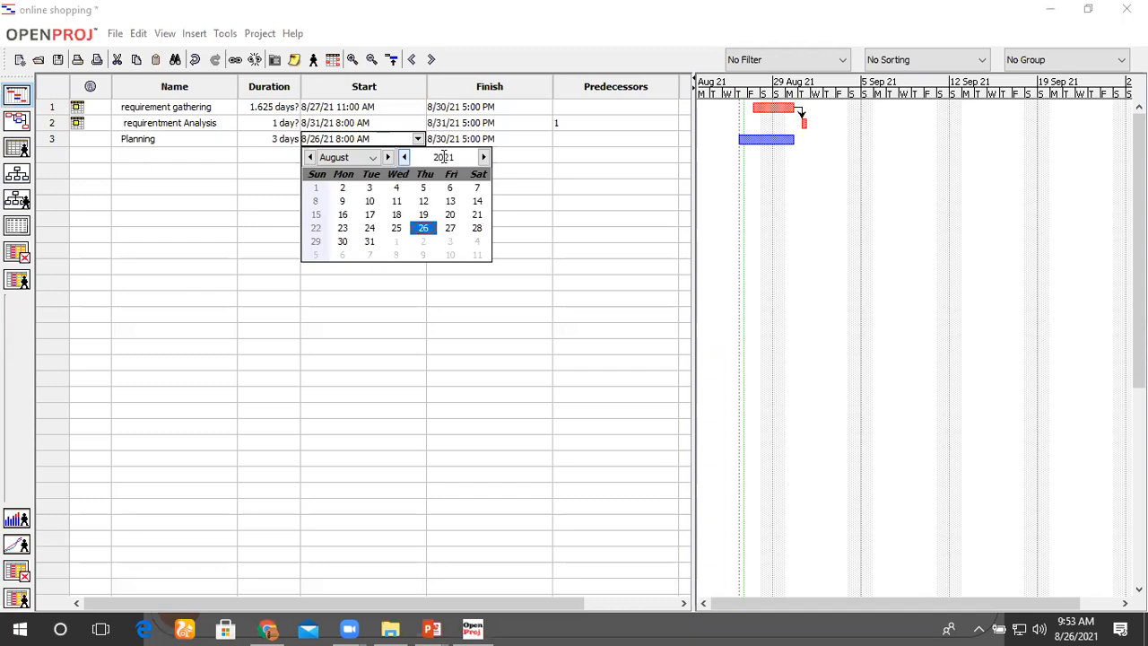
pyautogui.click(387, 157)
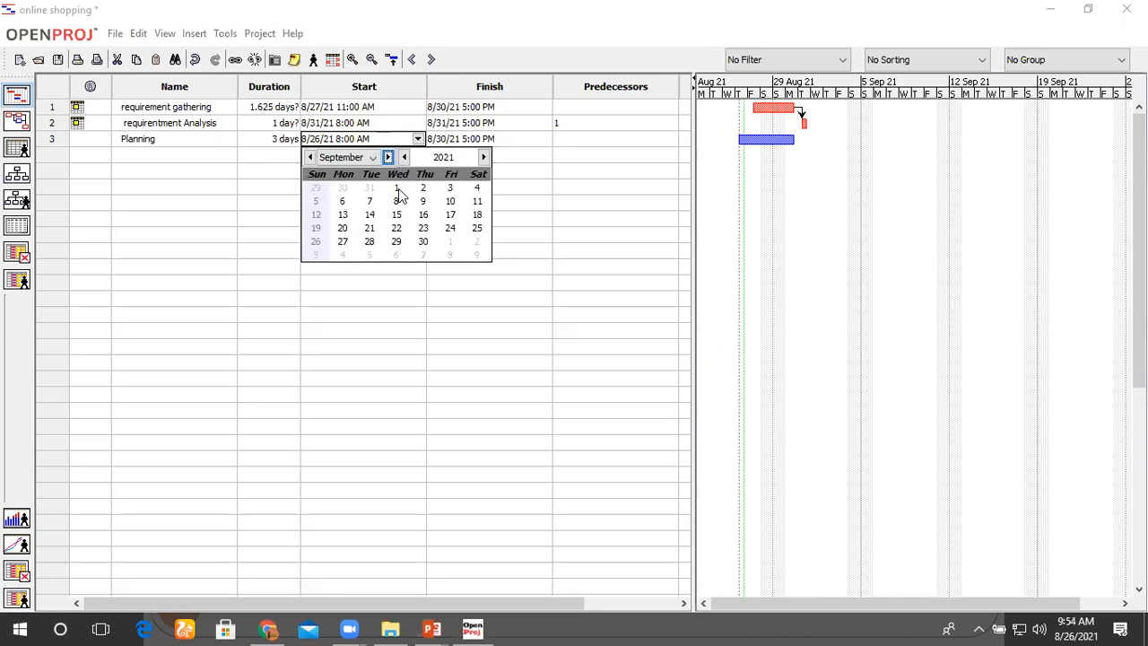
pyautogui.click(396, 190)
pyautogui.click(502, 192)
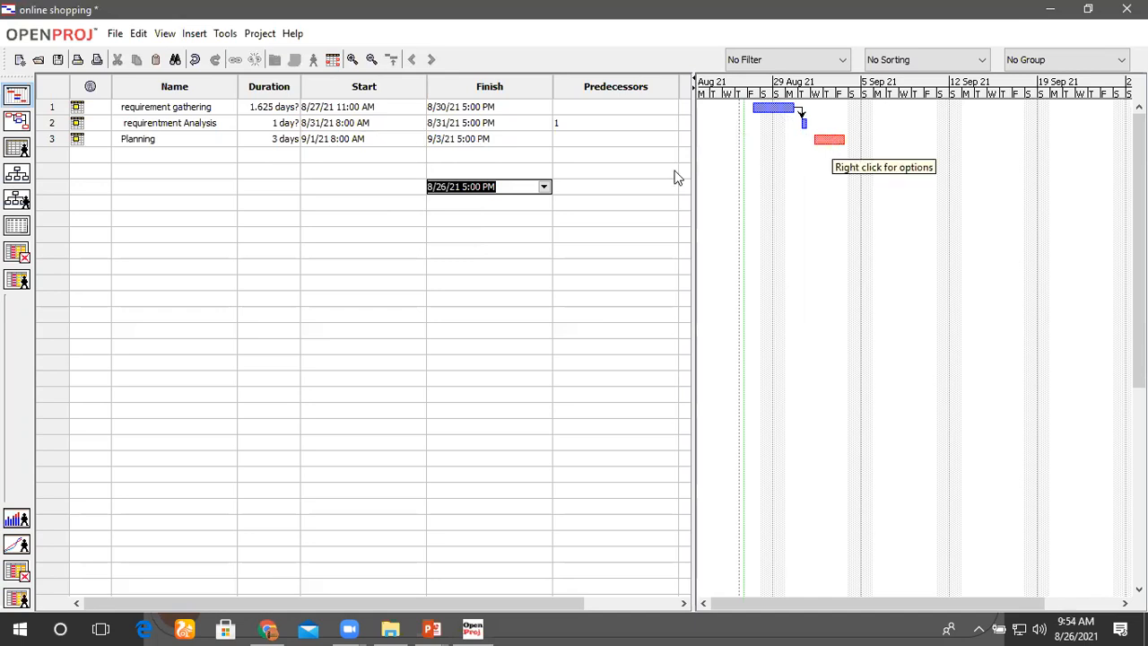
pyautogui.click(547, 157)
# Step: Set the predecessor of the Planning task to task 1
pyautogui.click(295, 139)
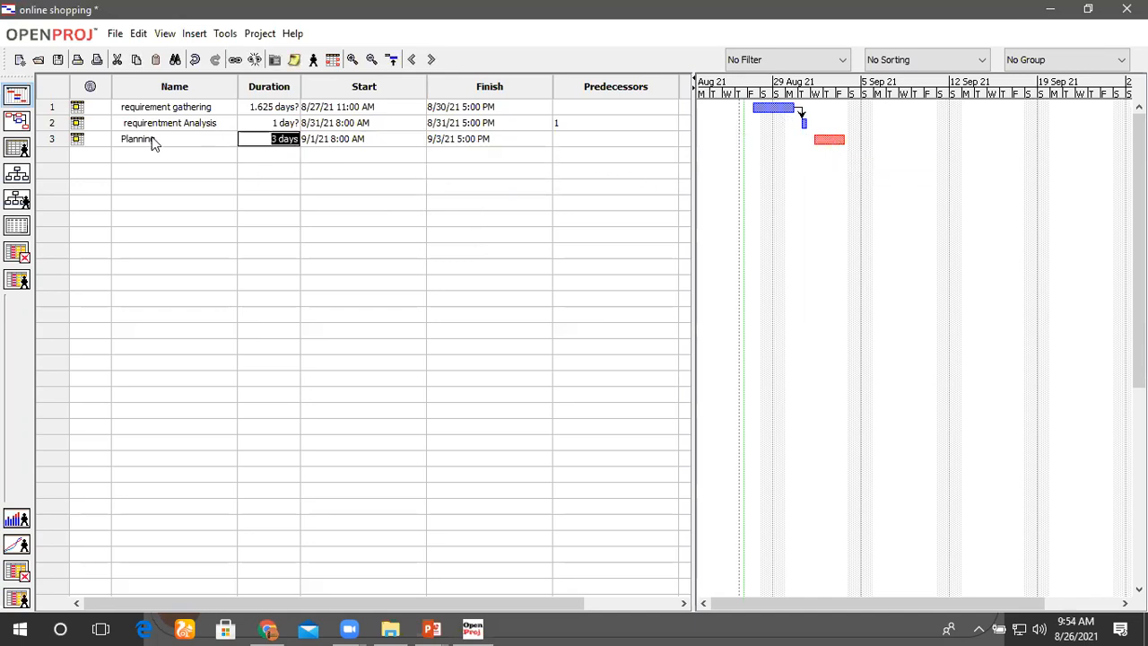
pyautogui.click(575, 141)
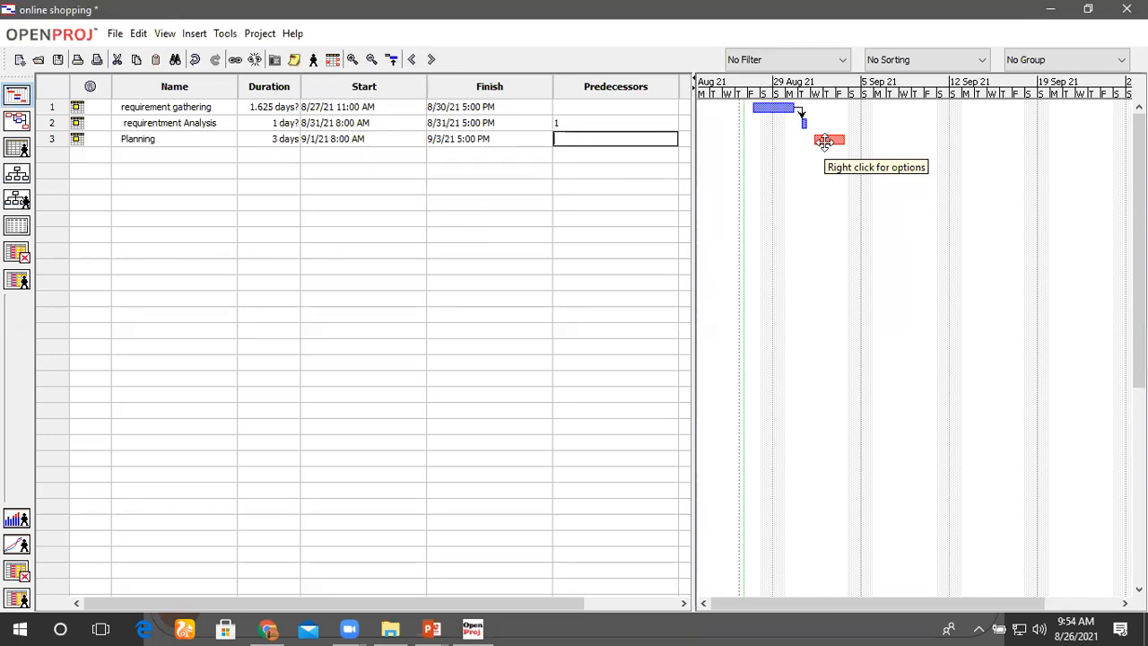
pyautogui.write('1')
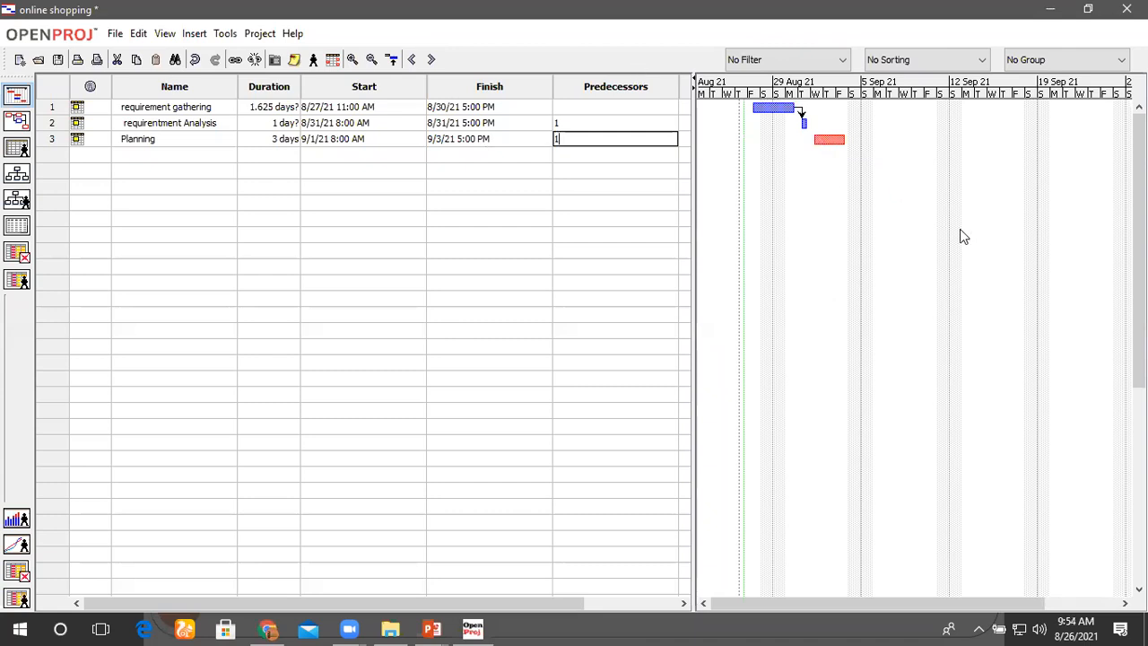
pyautogui.click(597, 187)
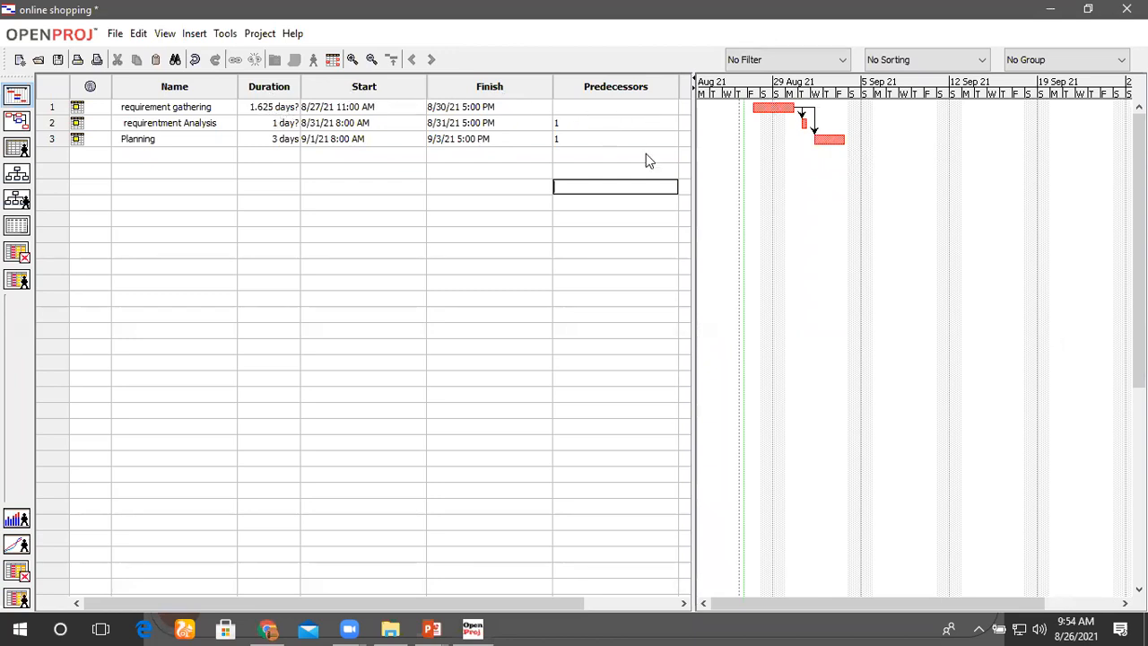
# Step: Widen the task table beside the Gantt chart to reveal the Resource Names column
pyautogui.moveTo(691, 356); pyautogui.dragTo(922, 332)
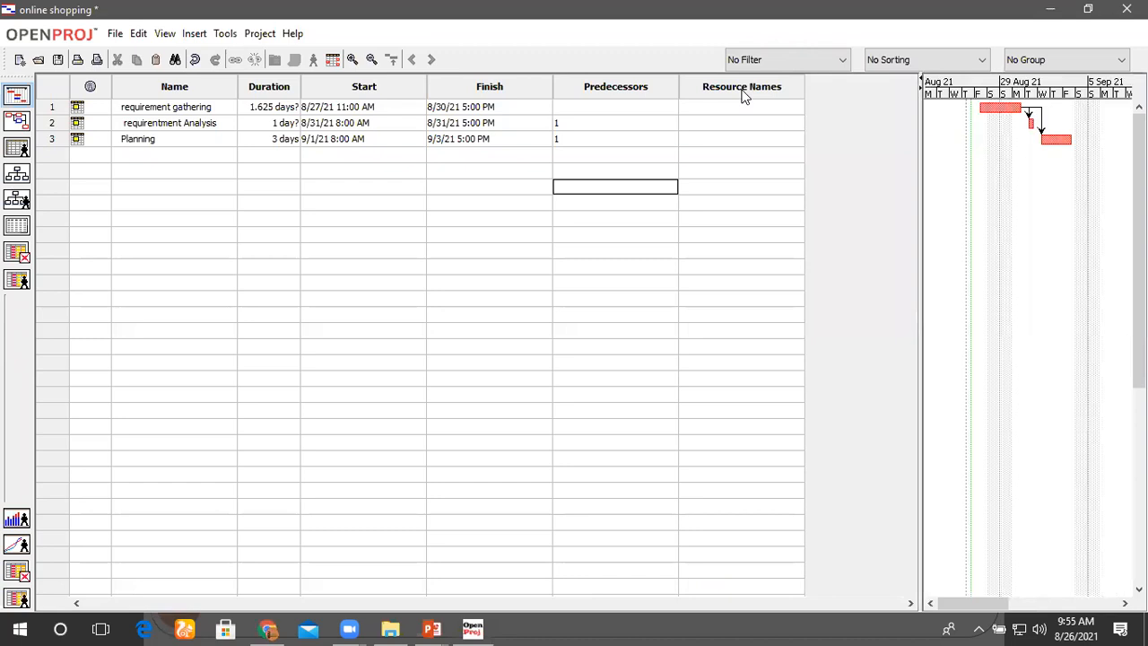